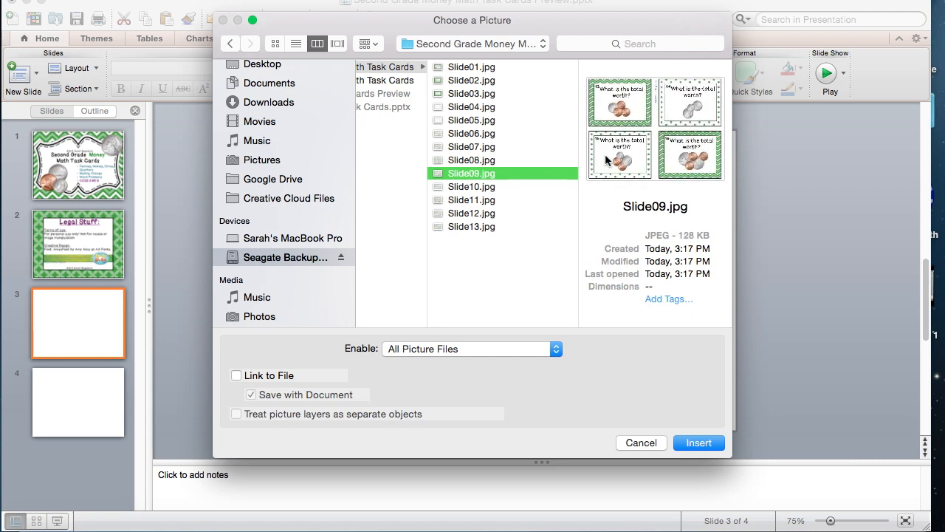
- Compare the previews of the task card images and insert Slide09.jpg on slide 3
{"action": "key", "text": "Up"}
{"action": "key", "text": "Up"}
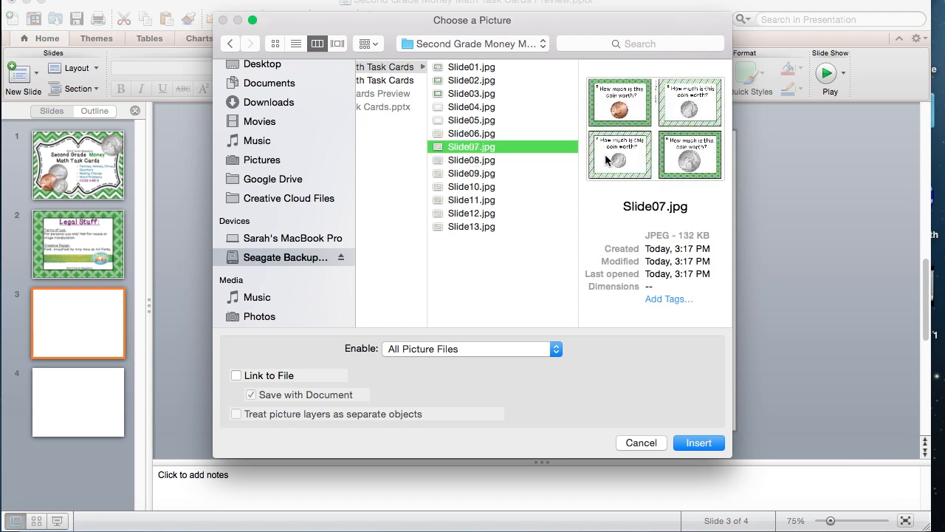
{"action": "key", "text": "Down"}
{"action": "key", "text": "Down"}
{"action": "key", "text": "Down"}
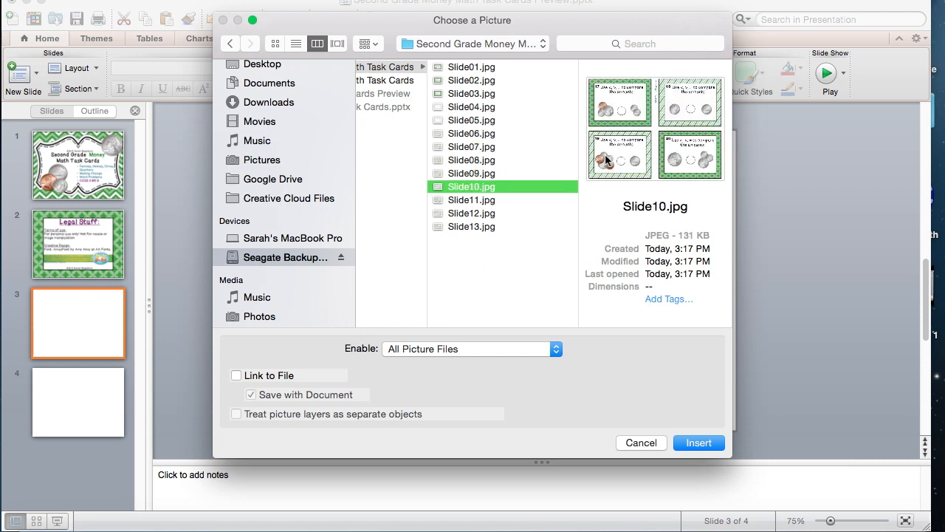
{"action": "key", "text": "Up"}
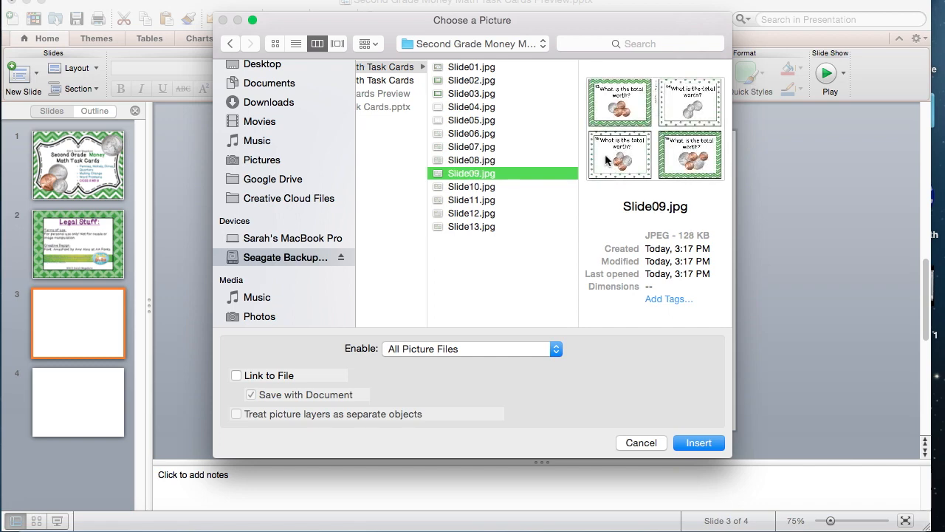
{"action": "left_click", "coordinate": [696, 443]}
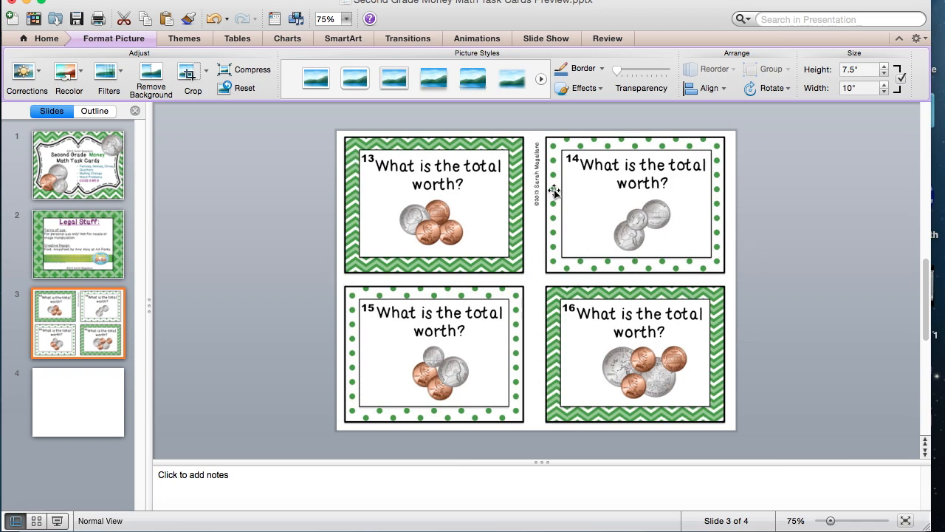
- Start inserting a picture from file on slide 4 and open the For Sale folder on the Seagate Backup Plus Drive
{"action": "left_click", "coordinate": [86, 393]}
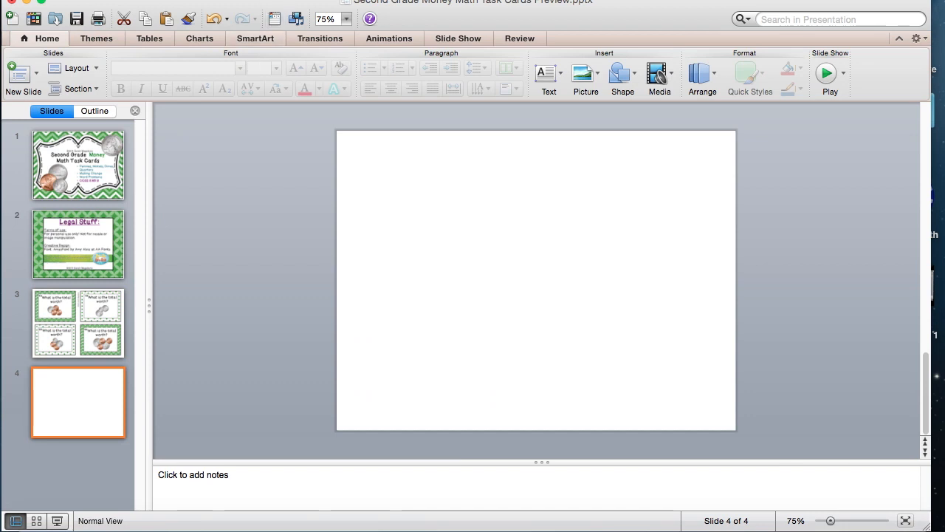
{"action": "left_click", "coordinate": [225, 0]}
{"action": "mouse_move", "coordinate": [317, 214]}
{"action": "left_click", "coordinate": [401, 232]}
{"action": "scroll", "coordinate": [272, 236], "scroll_direction": "down", "scroll_amount": 2}
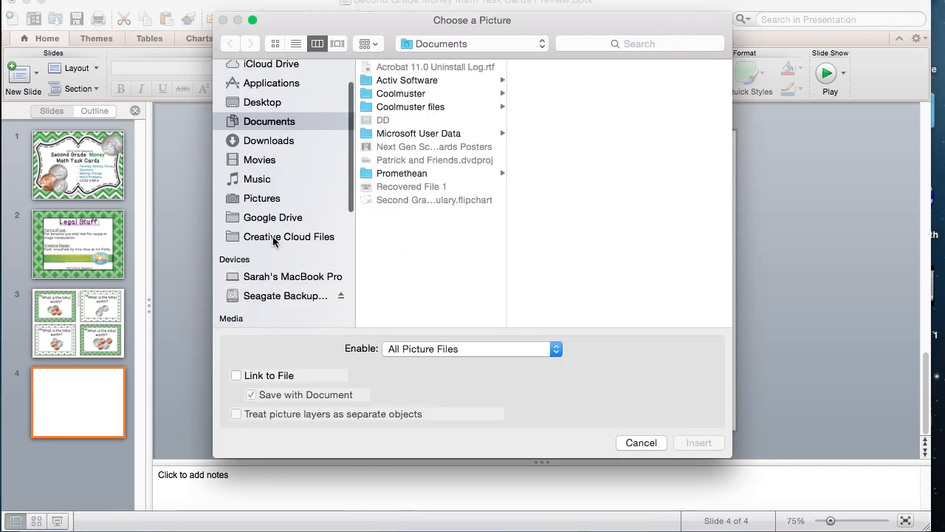
{"action": "left_click", "coordinate": [267, 297]}
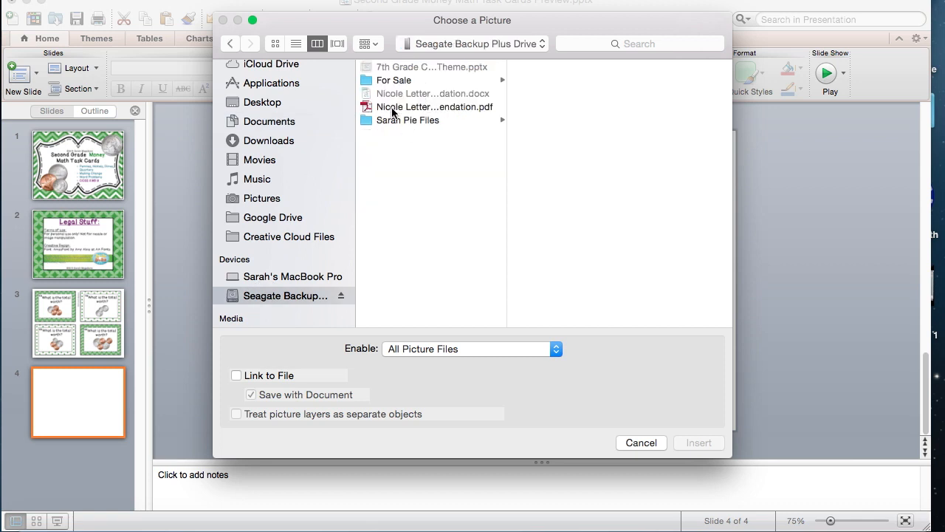
{"action": "left_click", "coordinate": [391, 80]}
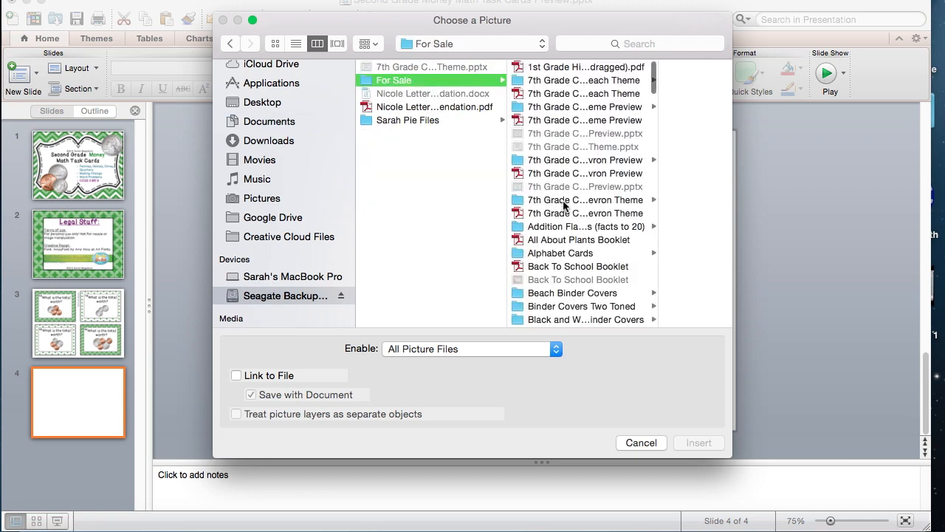
- Insert Slide06.jpg from the Second Grade Money Math Task Cards images and shrink it to about 2.23" by 2.97" in the slide's upper-left corner
{"action": "scroll", "coordinate": [565, 205], "scroll_direction": "down", "scroll_amount": 10}
{"action": "scroll", "coordinate": [564, 205], "scroll_direction": "down", "scroll_amount": 15}
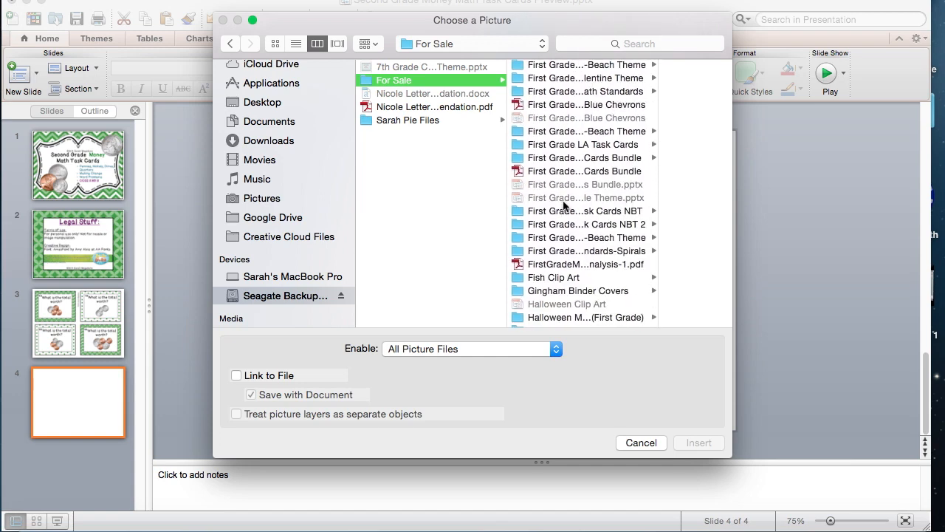
{"action": "scroll", "coordinate": [564, 205], "scroll_direction": "down", "scroll_amount": 20}
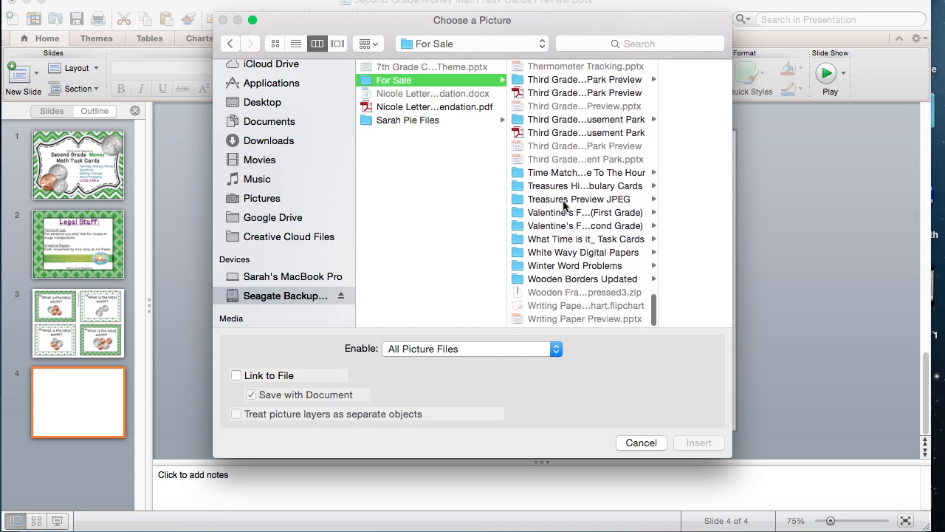
{"action": "scroll", "coordinate": [564, 205], "scroll_direction": "up", "scroll_amount": 15}
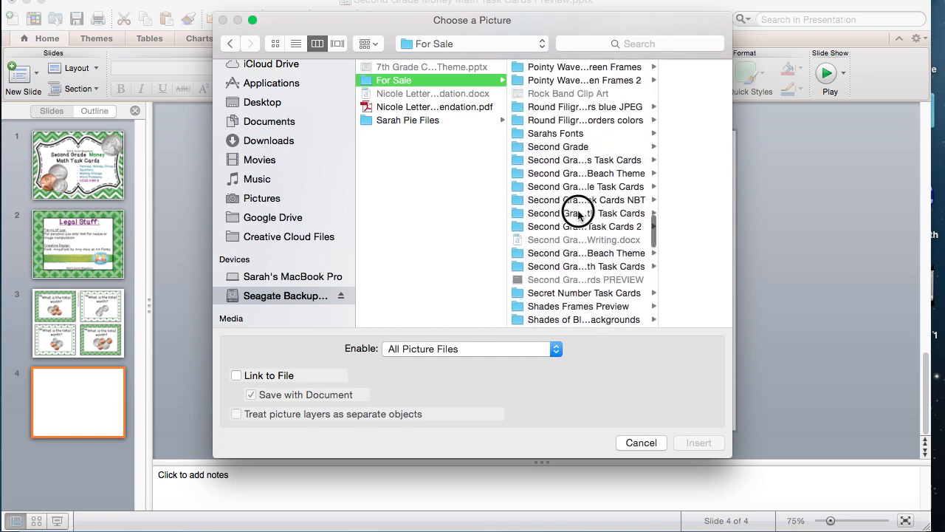
{"action": "left_click", "coordinate": [583, 213]}
{"action": "left_click", "coordinate": [607, 70]}
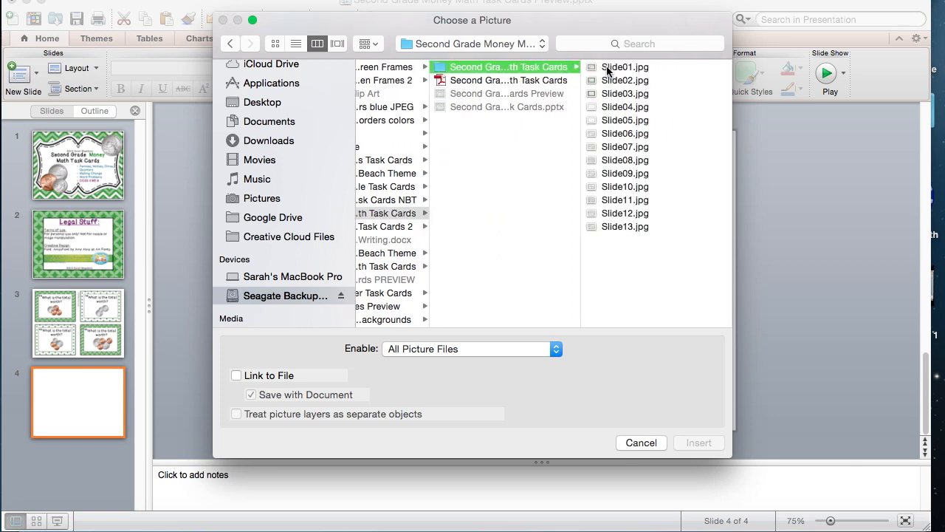
{"action": "left_click", "coordinate": [600, 133]}
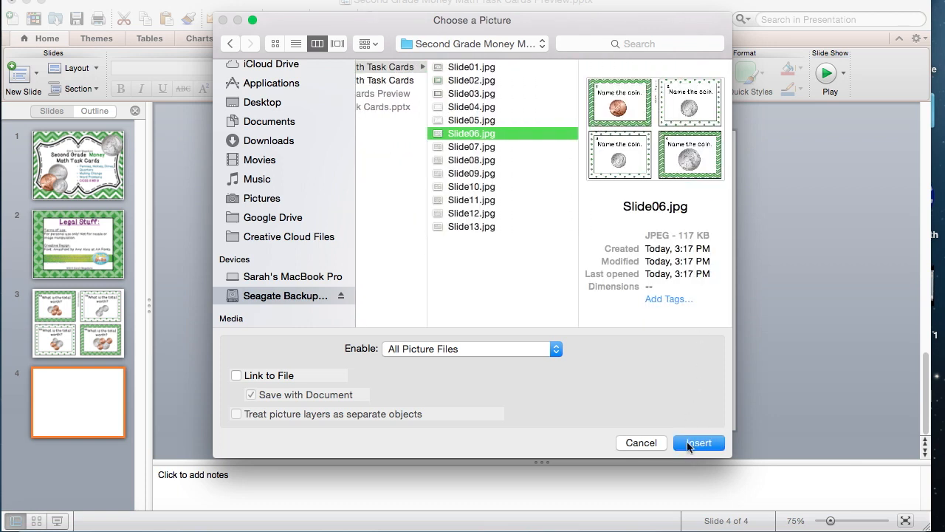
{"action": "left_click", "coordinate": [689, 444]}
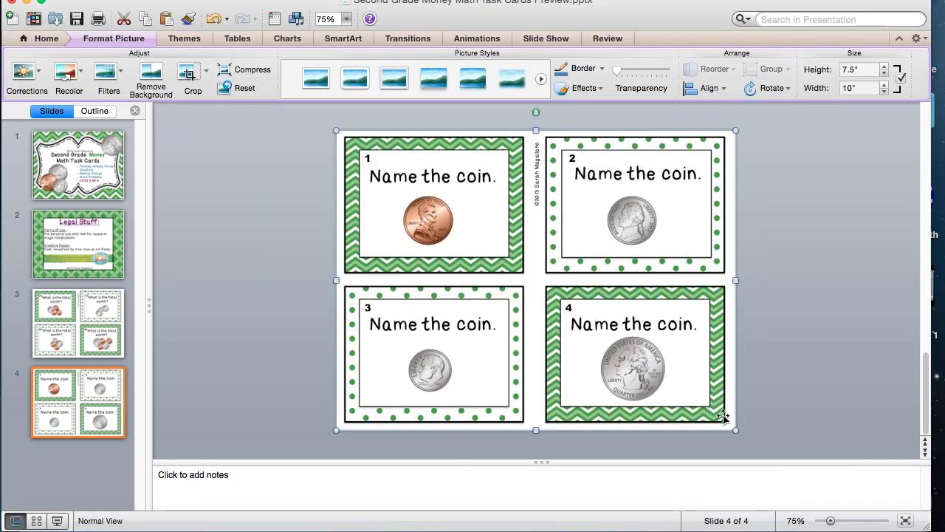
{"action": "left_click_drag", "start_coordinate": [737, 432], "coordinate": [455, 219]}
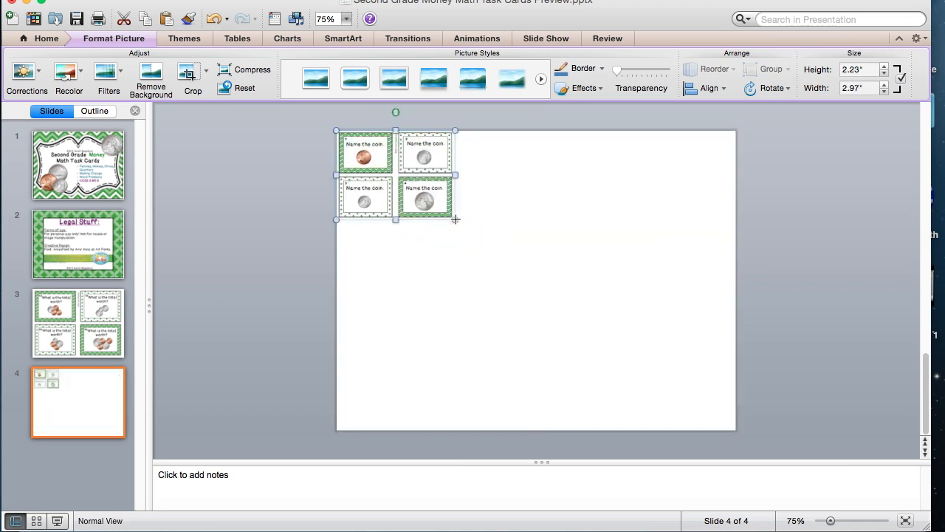
{"action": "left_click", "coordinate": [296, 195]}
- Begin inserting a second picture from file on slide 4, browsing to the backup drive's For Sale folder
{"action": "left_click", "coordinate": [221, 2]}
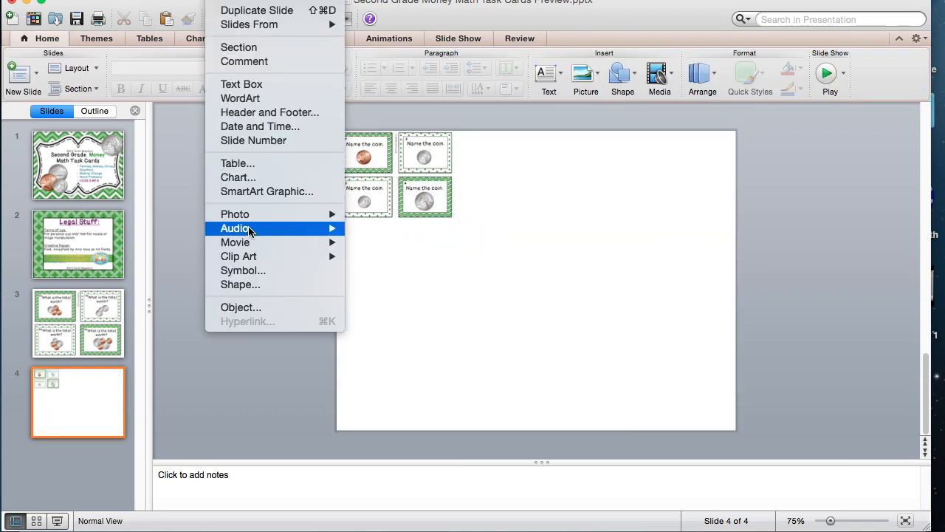
{"action": "mouse_move", "coordinate": [248, 213]}
{"action": "left_click", "coordinate": [369, 230]}
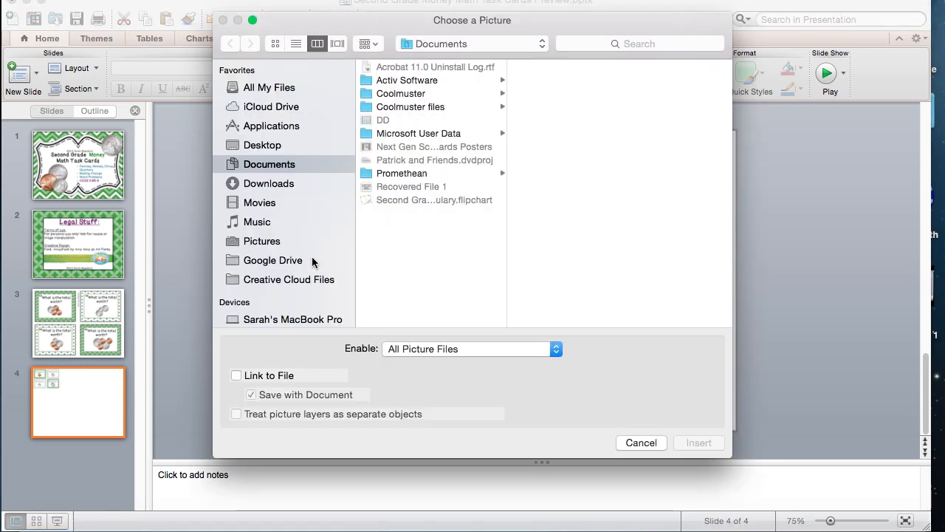
{"action": "scroll", "coordinate": [314, 262], "scroll_direction": "down", "scroll_amount": 3}
{"action": "left_click", "coordinate": [276, 283]}
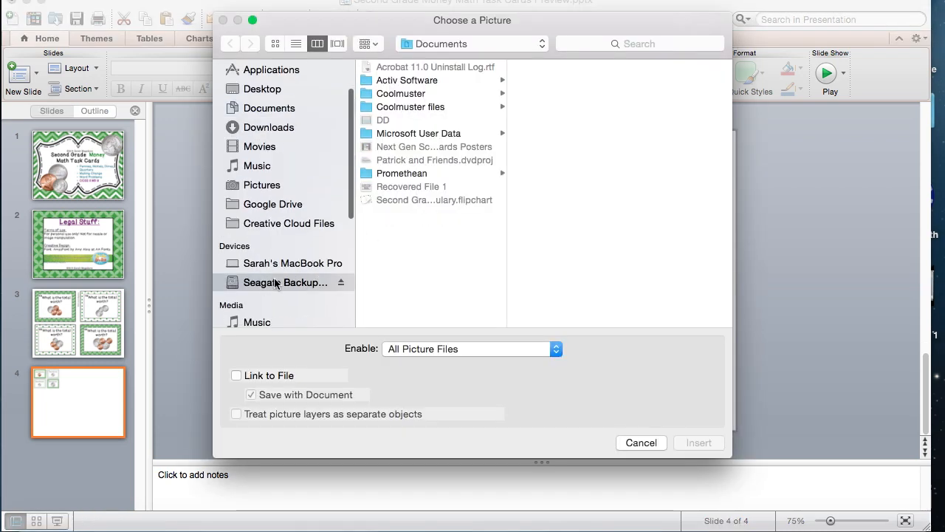
{"action": "left_click", "coordinate": [388, 81]}
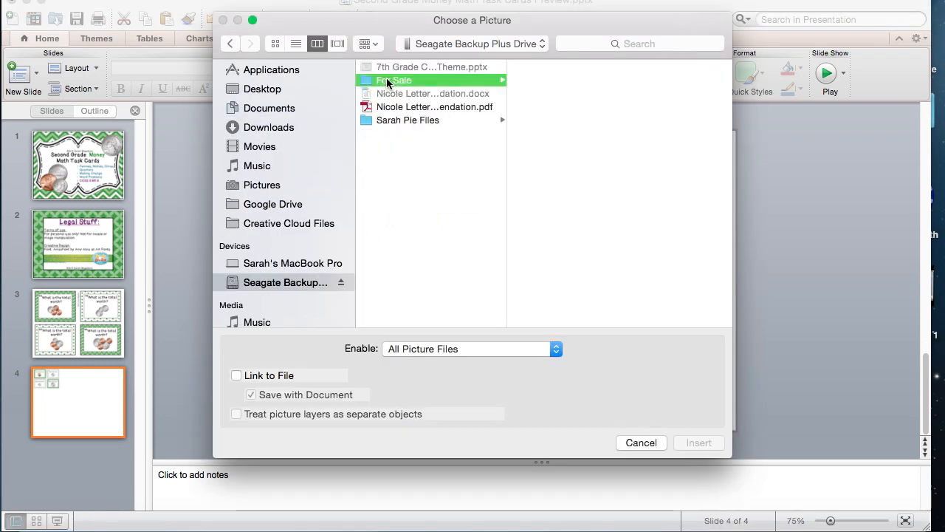
- Find the Second Grade Money Math Task Cards images folder and insert Slide07.jpg on slide 4
{"action": "scroll", "coordinate": [550, 243], "scroll_direction": "down", "scroll_amount": 10}
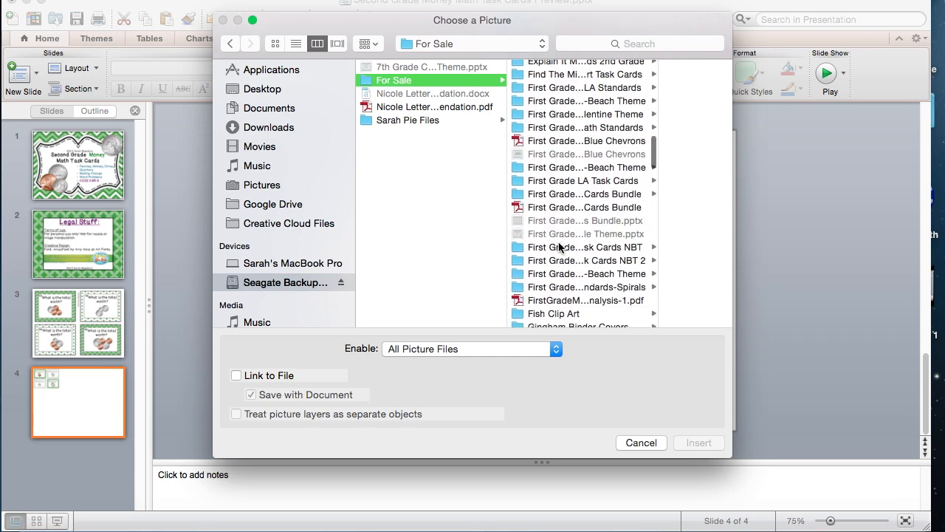
{"action": "scroll", "coordinate": [559, 247], "scroll_direction": "down", "scroll_amount": 10}
{"action": "left_click", "coordinate": [587, 247]}
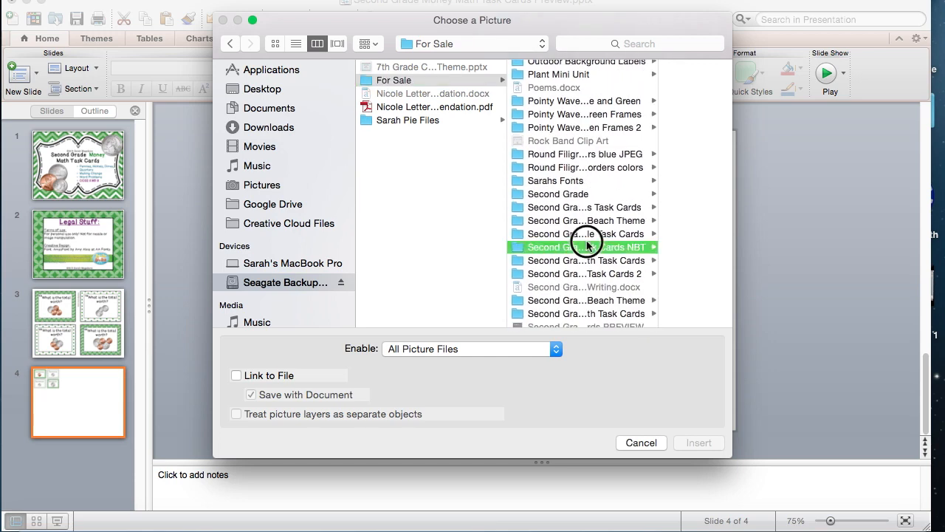
{"action": "left_click", "coordinate": [523, 235]}
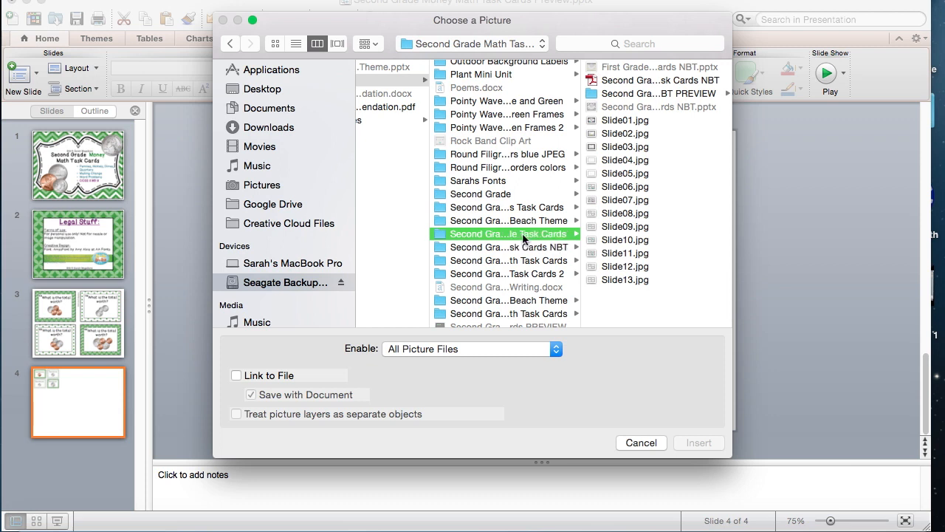
{"action": "left_click", "coordinate": [528, 262]}
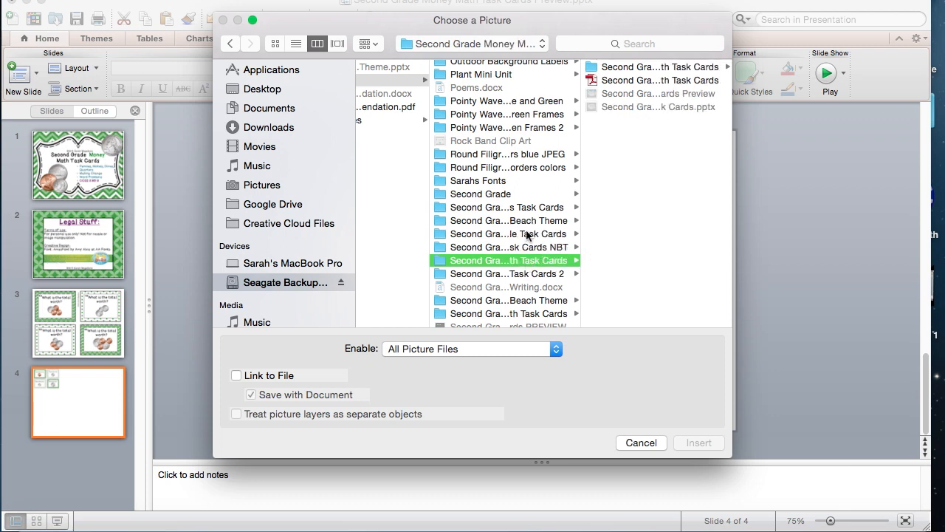
{"action": "left_click", "coordinate": [592, 69]}
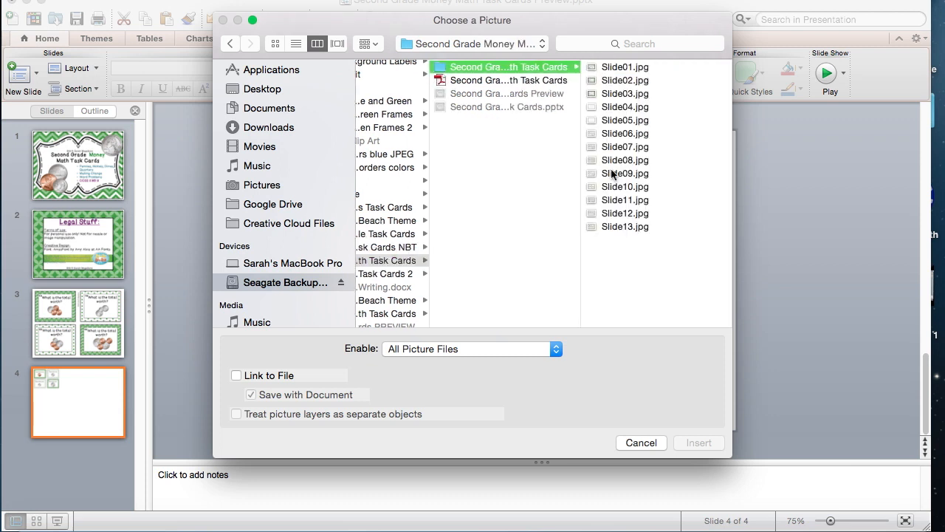
{"action": "left_click", "coordinate": [610, 146]}
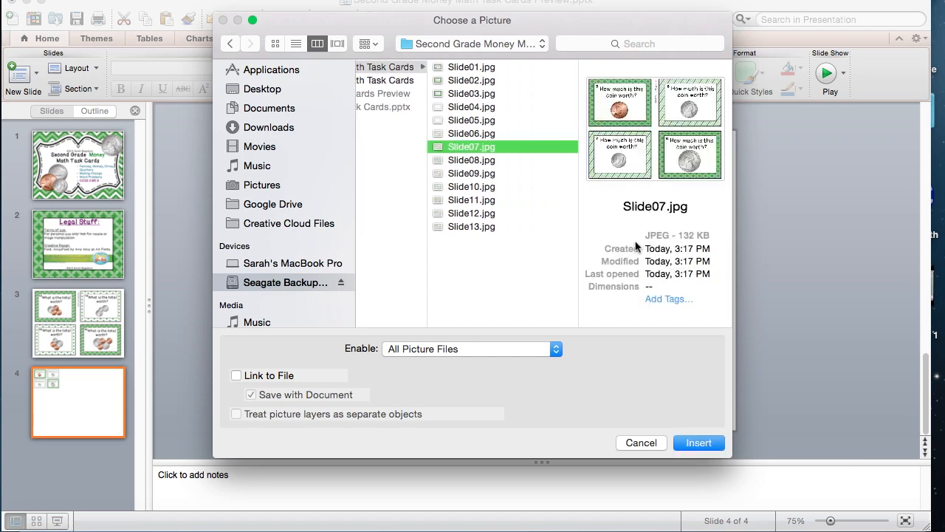
{"action": "left_click", "coordinate": [698, 442]}
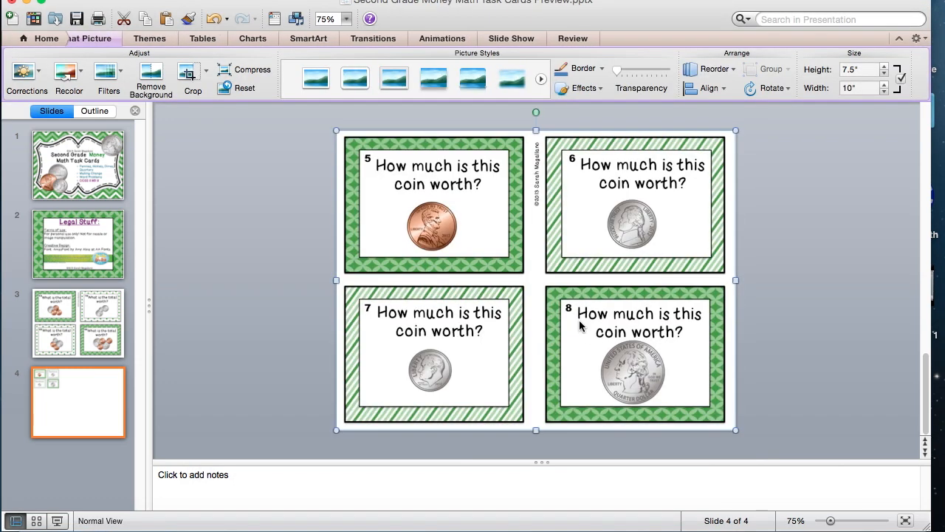
- Shrink the "How much is this coin worth?" picture to about 2.23" by 2.97" and place it directly beside the "Name the coin" picture
{"action": "left_click_drag", "start_coordinate": [735, 430], "coordinate": [454, 219]}
{"action": "left_click_drag", "start_coordinate": [408, 187], "coordinate": [524, 186]}
{"action": "left_click", "coordinate": [271, 194]}
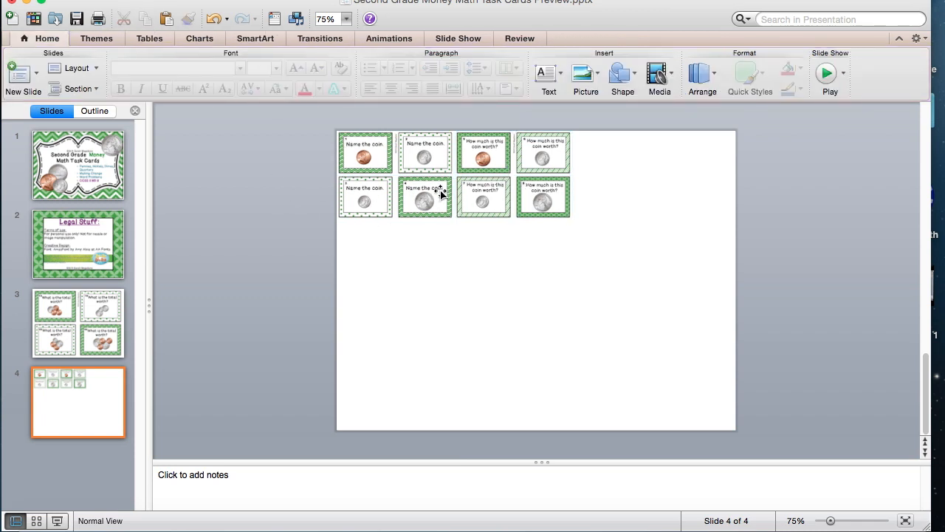
- Move the "How much is this coin worth?" picture away toward the slide's middle and give it a solid black outline
{"action": "left_click_drag", "start_coordinate": [513, 189], "coordinate": [571, 257]}
{"action": "right_click", "coordinate": [570, 257]}
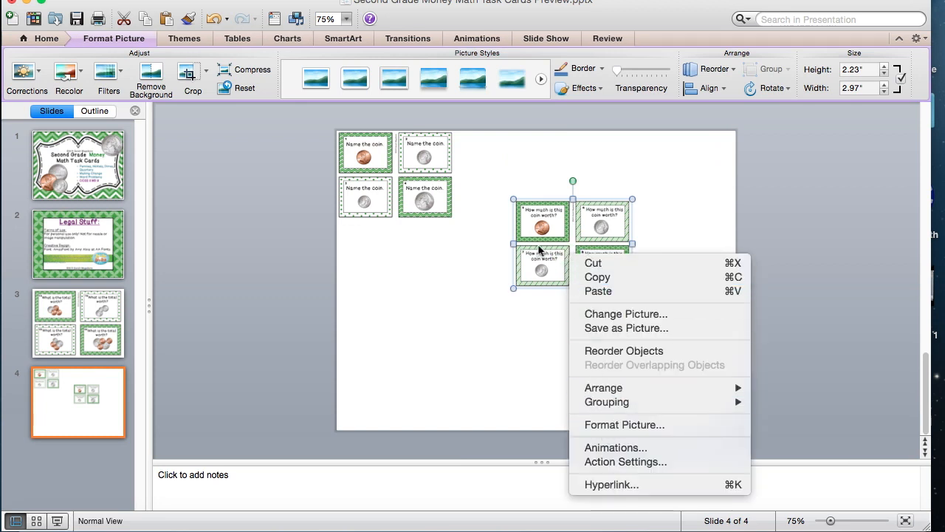
{"action": "left_click", "coordinate": [640, 426]}
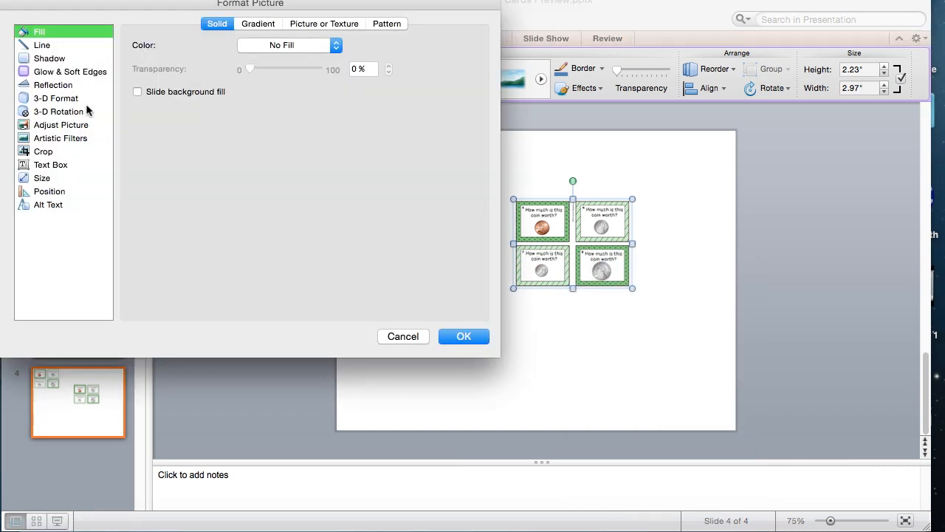
{"action": "left_click", "coordinate": [40, 46]}
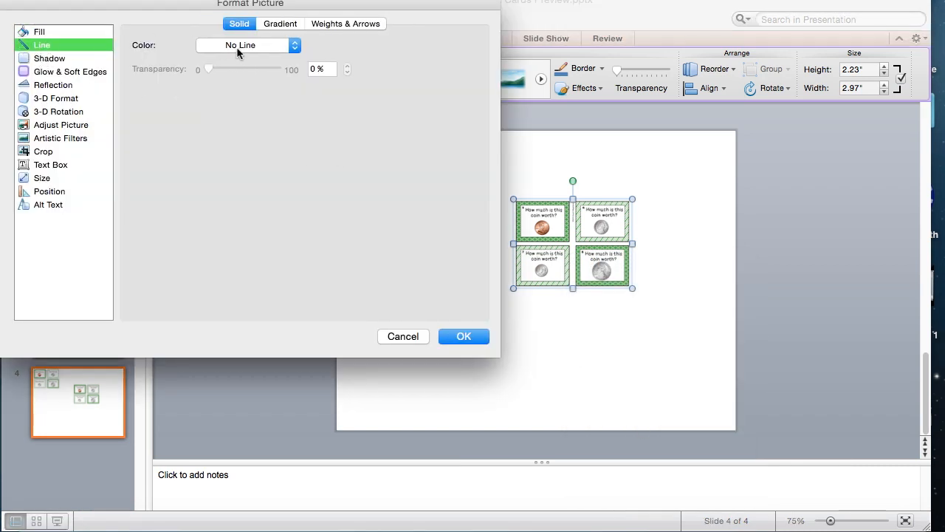
{"action": "left_click", "coordinate": [238, 47]}
{"action": "left_click", "coordinate": [213, 92]}
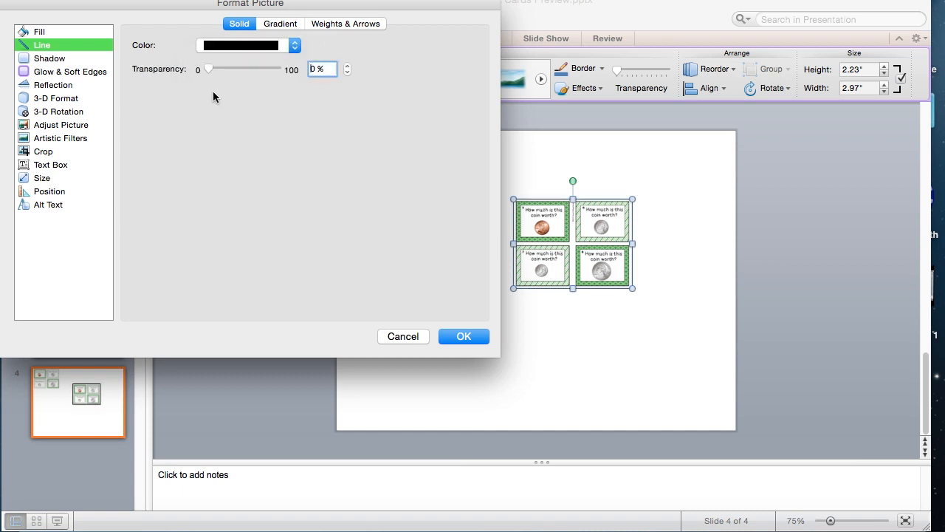
{"action": "left_click", "coordinate": [464, 336]}
{"action": "left_click", "coordinate": [470, 333]}
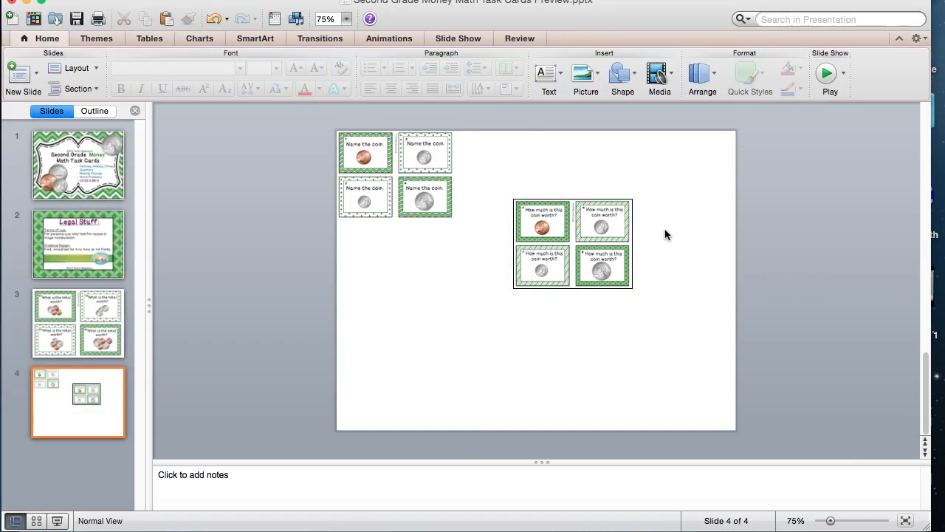
- Enlarge the outlined "How much is this coin worth?" picture to about 3.43" by 4.57"
{"action": "left_click", "coordinate": [622, 281]}
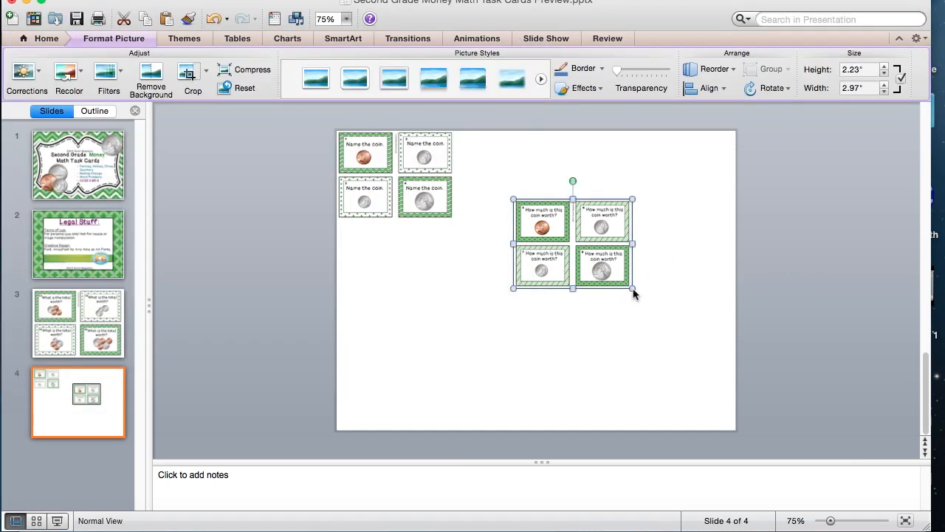
{"action": "left_click_drag", "start_coordinate": [632, 288], "coordinate": [697, 336]}
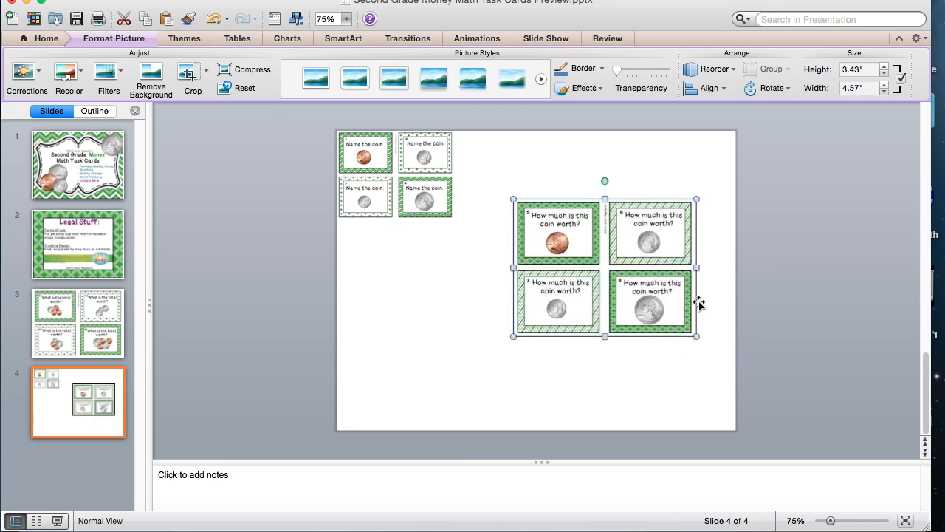
{"action": "left_click", "coordinate": [768, 218]}
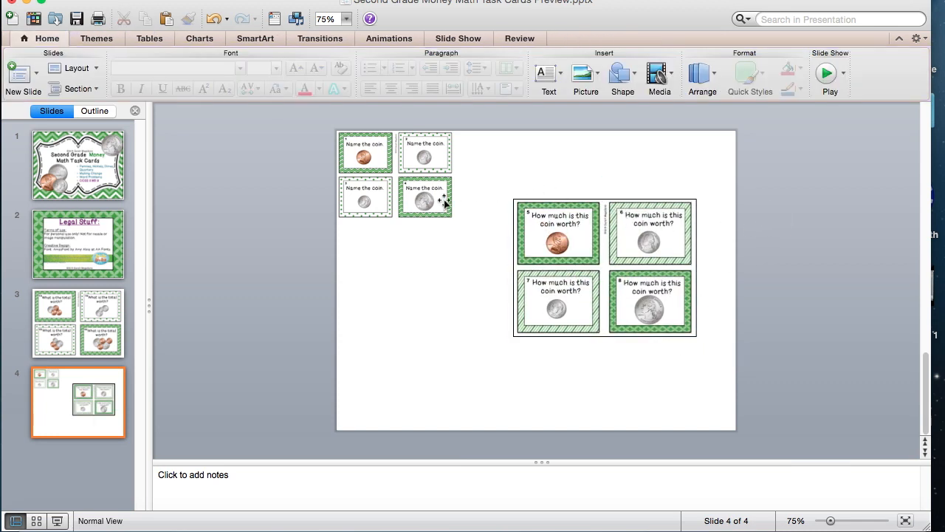
- Undo the enlargement, outline and move of the "How much is this coin worth?" picture
{"action": "left_click", "coordinate": [626, 283]}
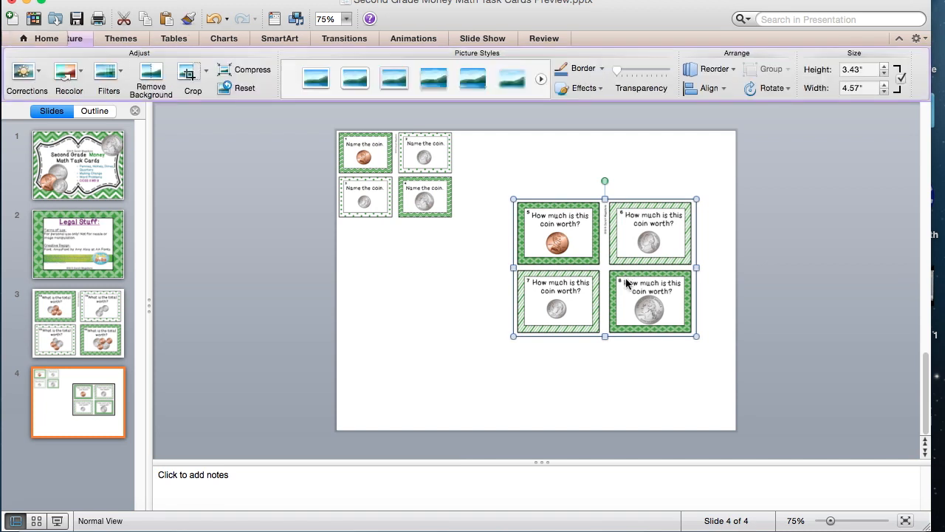
{"action": "key", "text": "super+z"}
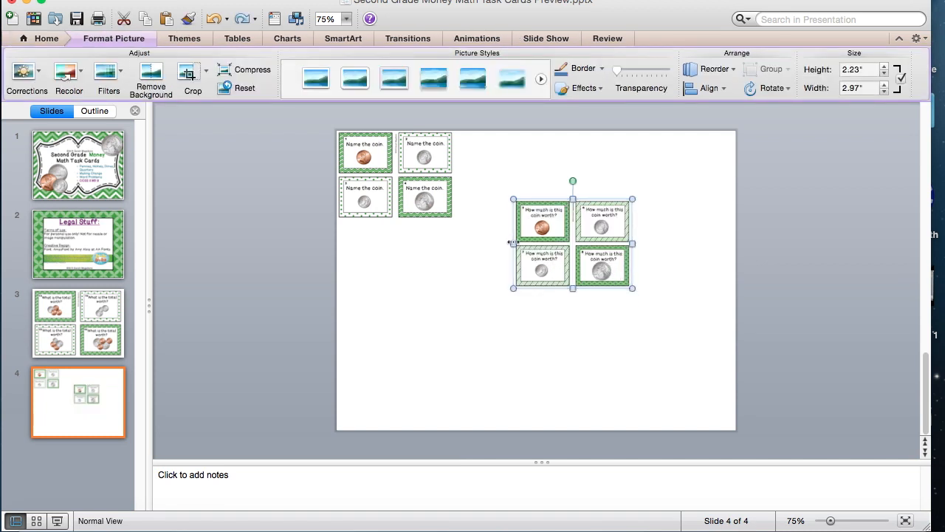
{"action": "key", "text": "super+z"}
{"action": "left_click", "coordinate": [308, 182]}
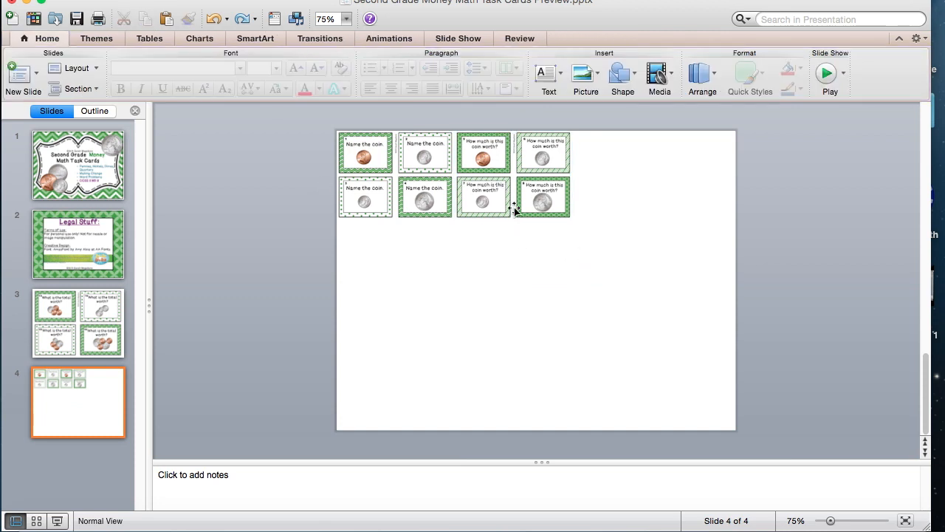
{"action": "left_click", "coordinate": [297, 184]}
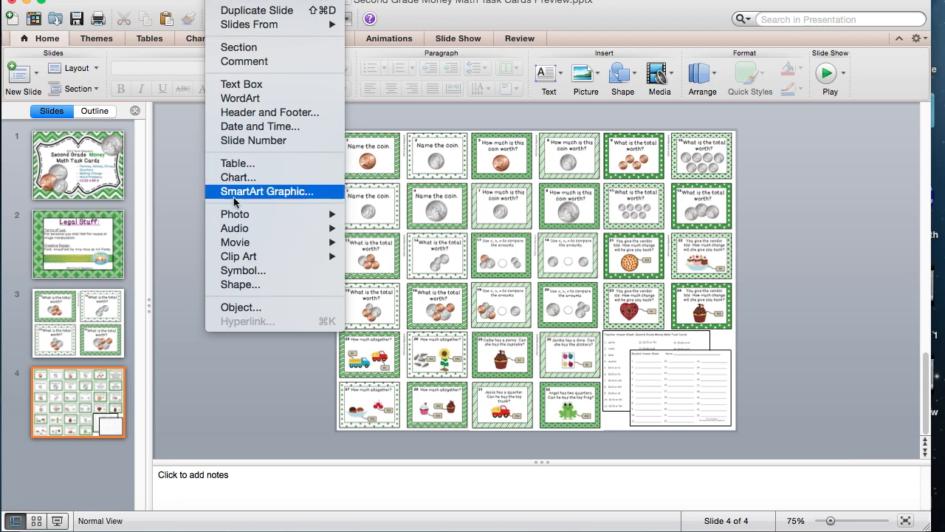
- Add a wide text box across the middle of slide 4 with the AAClaire font at size 95
{"action": "mouse_move", "coordinate": [243, 218]}
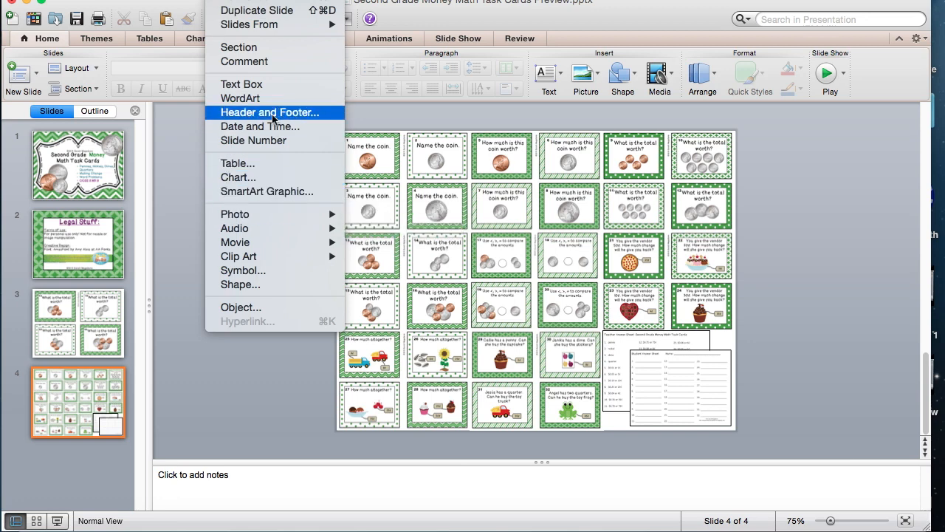
{"action": "left_click", "coordinate": [242, 84]}
{"action": "left_click_drag", "start_coordinate": [416, 222], "coordinate": [656, 290]}
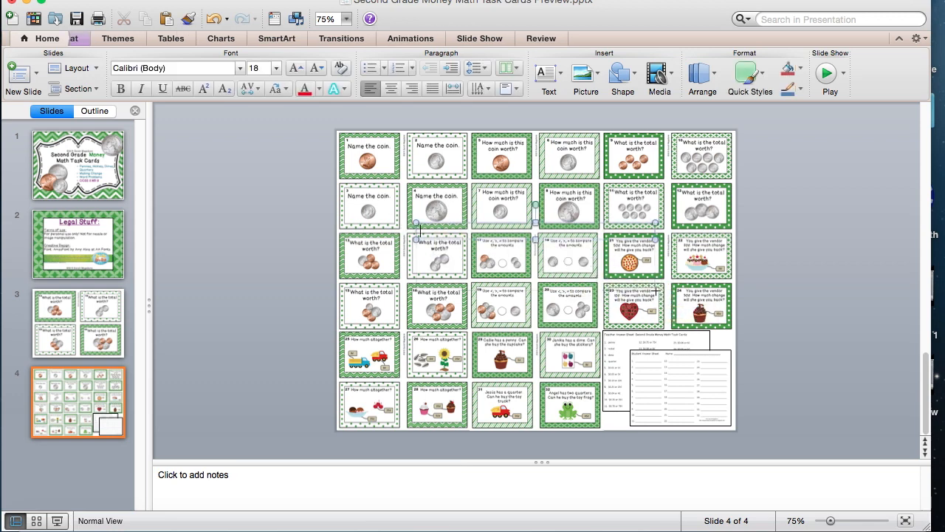
{"action": "left_click_drag", "start_coordinate": [267, 69], "coordinate": [237, 68]}
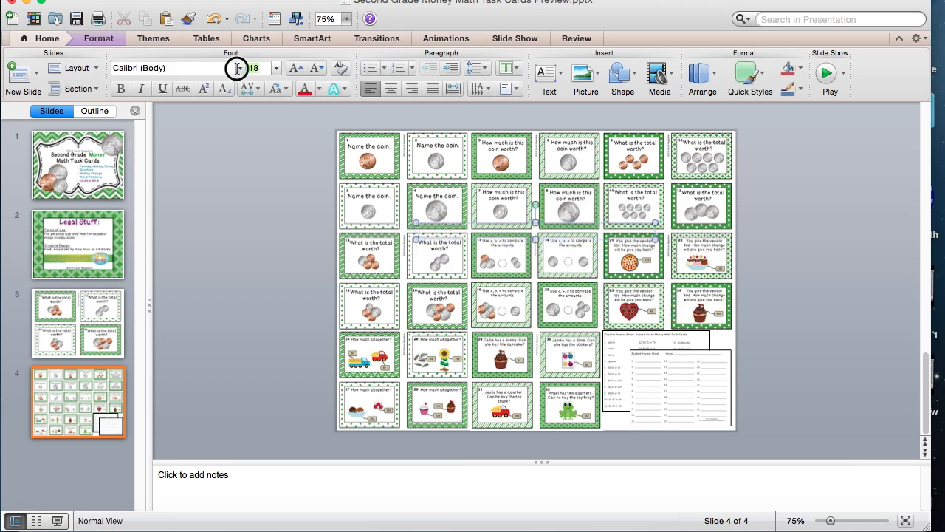
{"action": "type", "text": "95"}
{"action": "key", "text": "Return"}
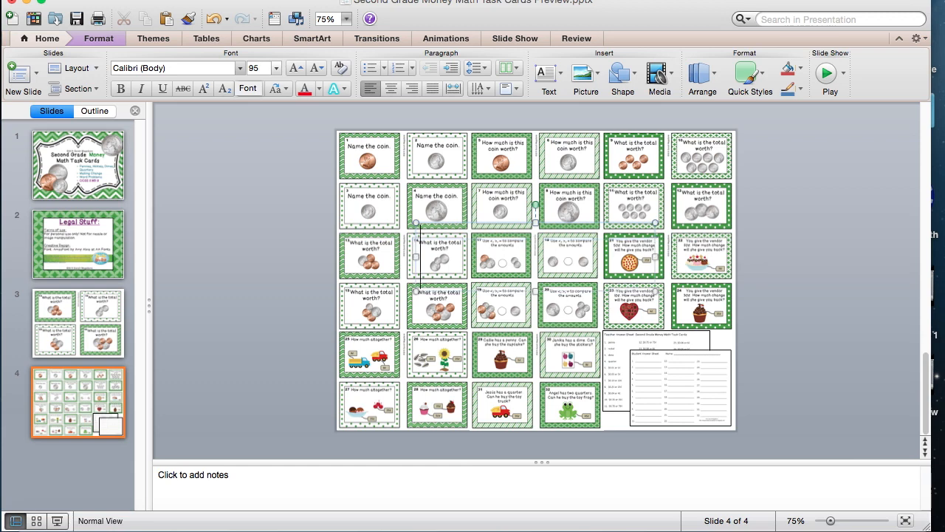
{"action": "left_click", "coordinate": [239, 70]}
{"action": "left_click", "coordinate": [240, 70]}
{"action": "left_click", "coordinate": [152, 367]}
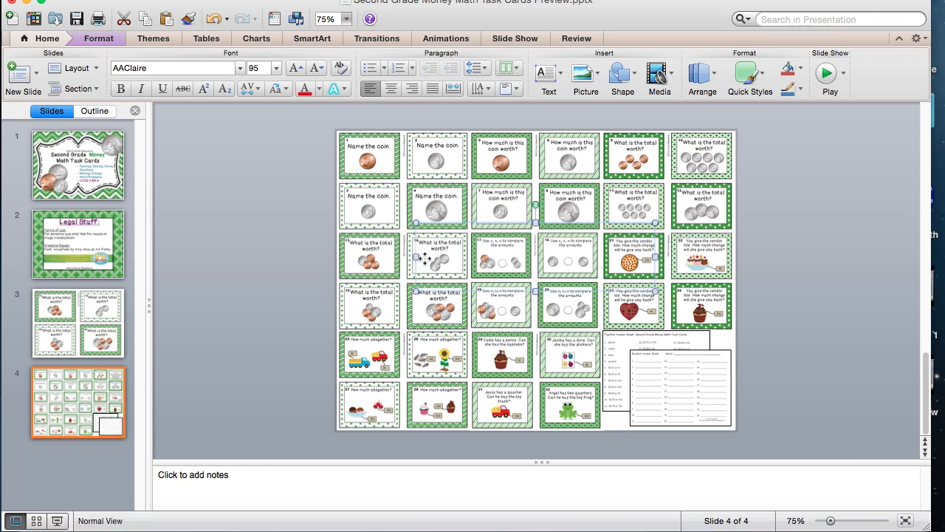
- Enter "Preview" on a single line in the widened text box and tilt it diagonally upward over the upper-left task cards
{"action": "type", "text": "Preview"}
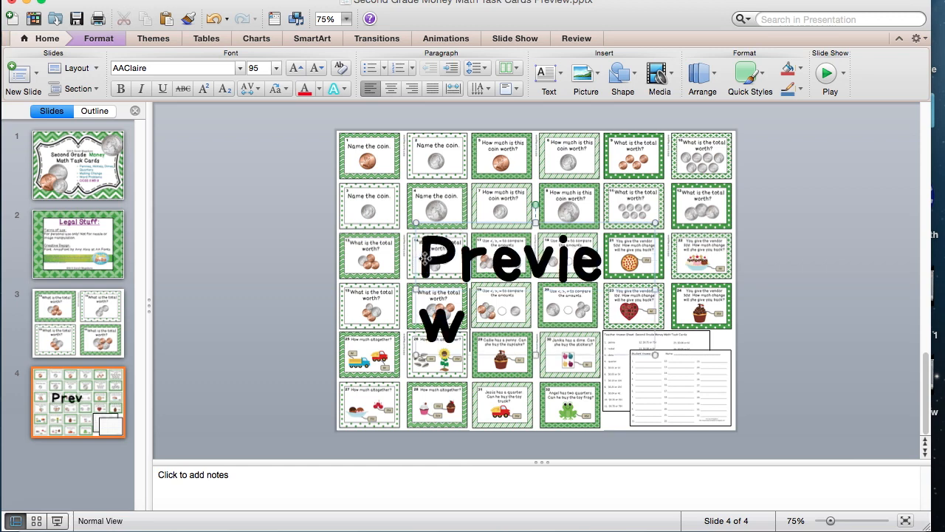
{"action": "left_click_drag", "start_coordinate": [655, 287], "coordinate": [716, 286]}
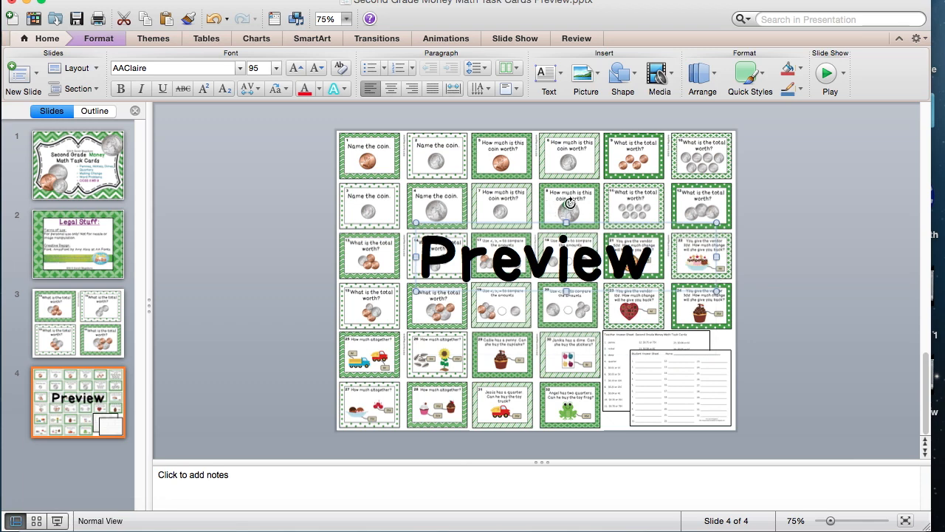
{"action": "left_click_drag", "start_coordinate": [566, 208], "coordinate": [447, 169]}
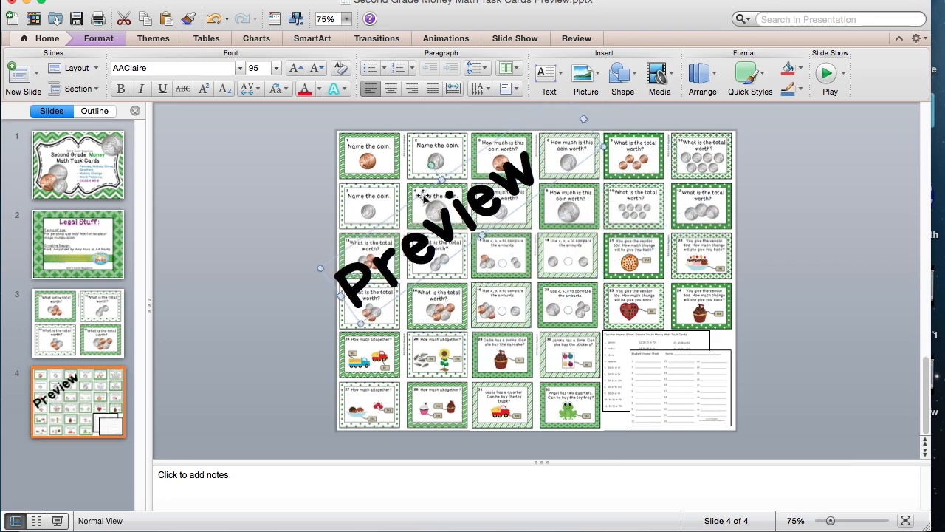
- Set the text fill transparency of the word "Preview" to 74%
{"action": "double_click", "coordinate": [436, 229]}
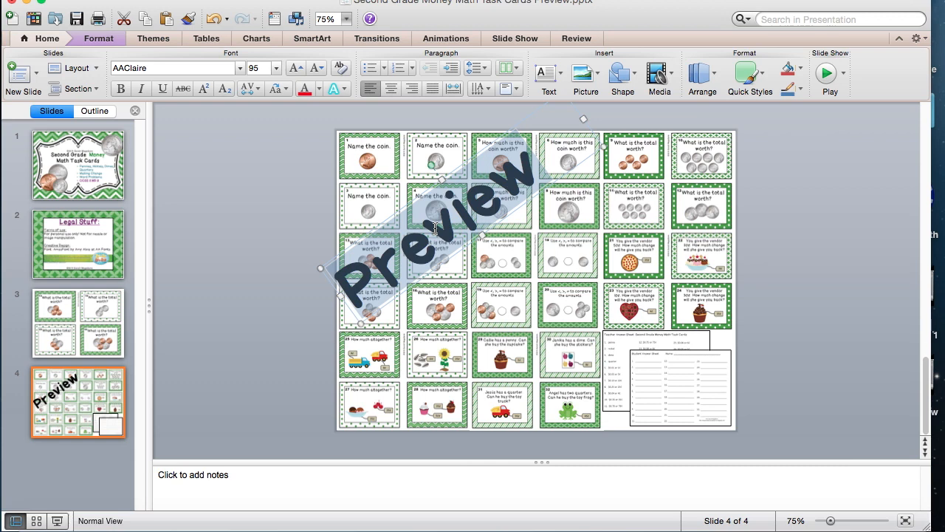
{"action": "right_click", "coordinate": [434, 230]}
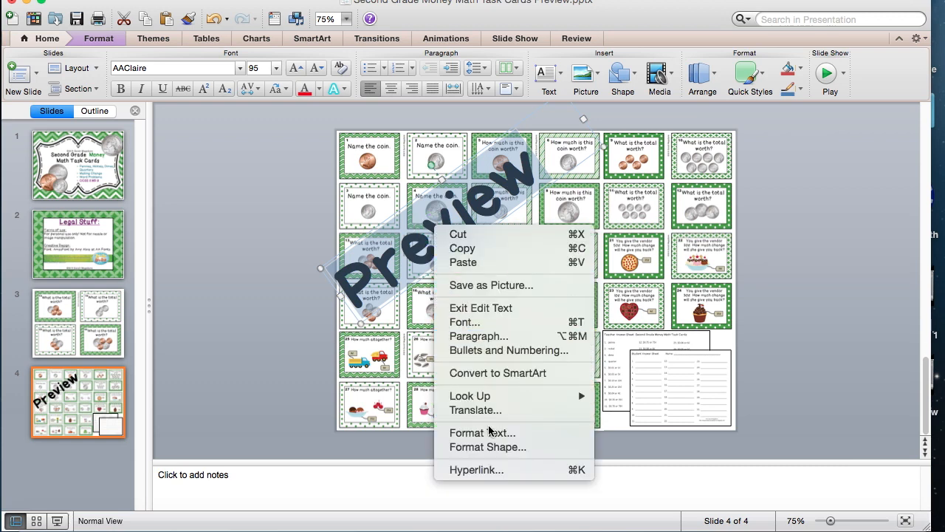
{"action": "left_click", "coordinate": [515, 436]}
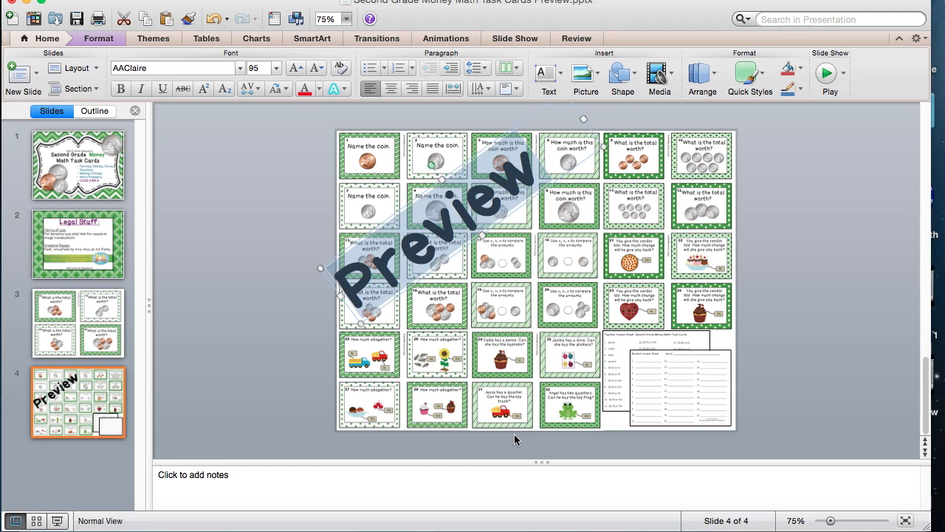
{"action": "key", "text": "super+t"}
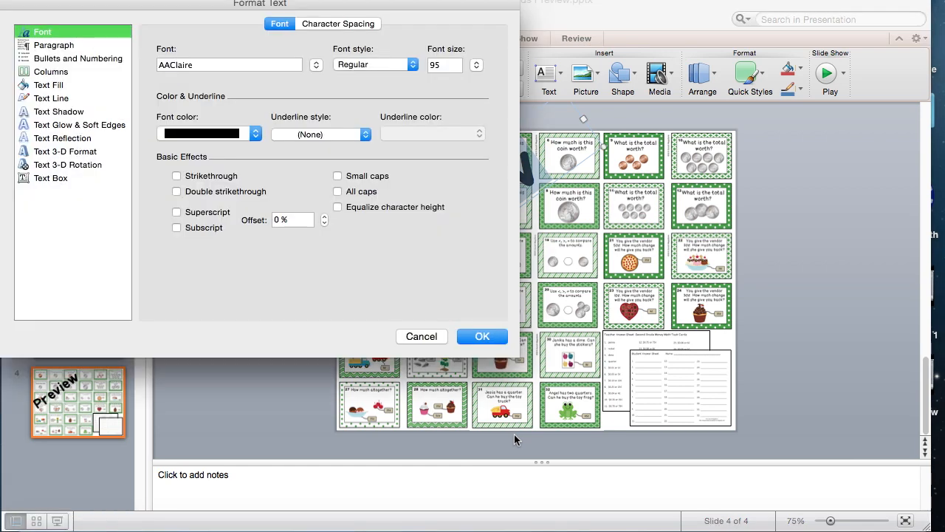
{"action": "left_click", "coordinate": [48, 87]}
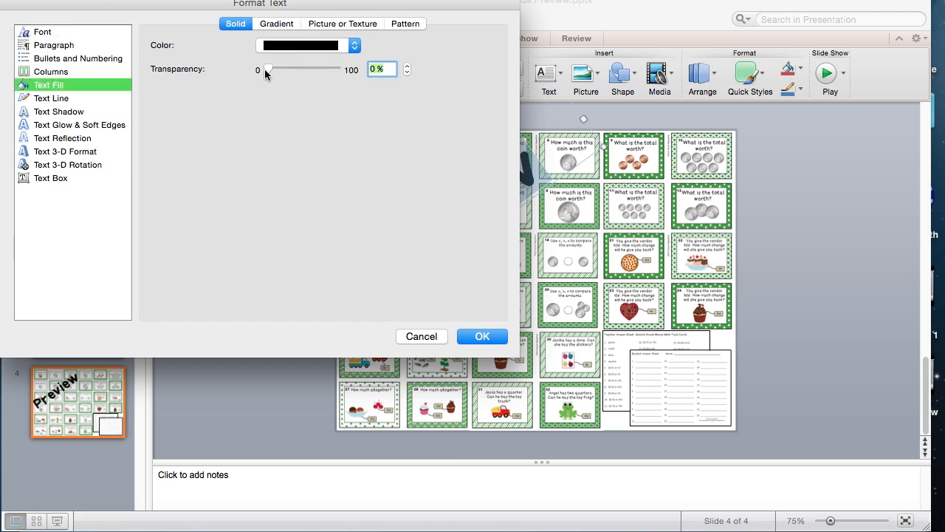
{"action": "left_click_drag", "start_coordinate": [310, 9], "coordinate": [762, 88]}
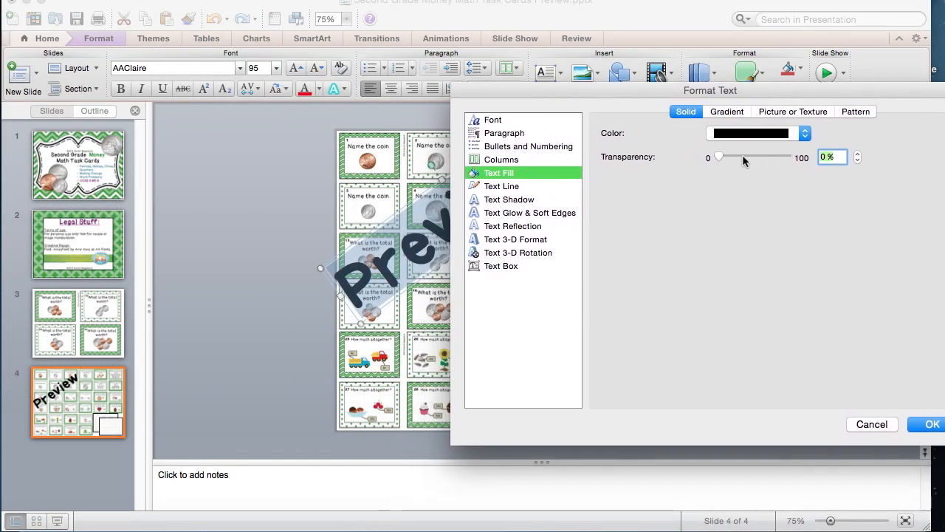
{"action": "left_click_drag", "start_coordinate": [720, 160], "coordinate": [772, 161]}
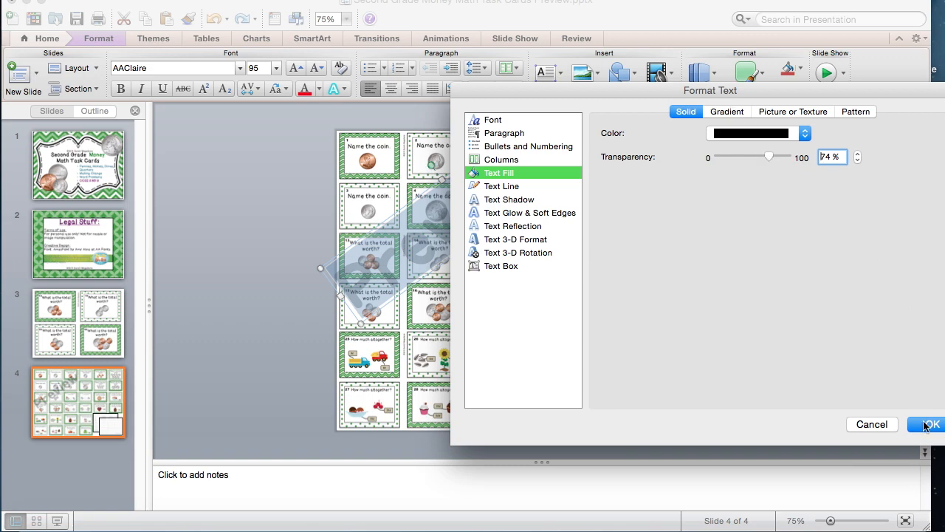
{"action": "left_click", "coordinate": [926, 425]}
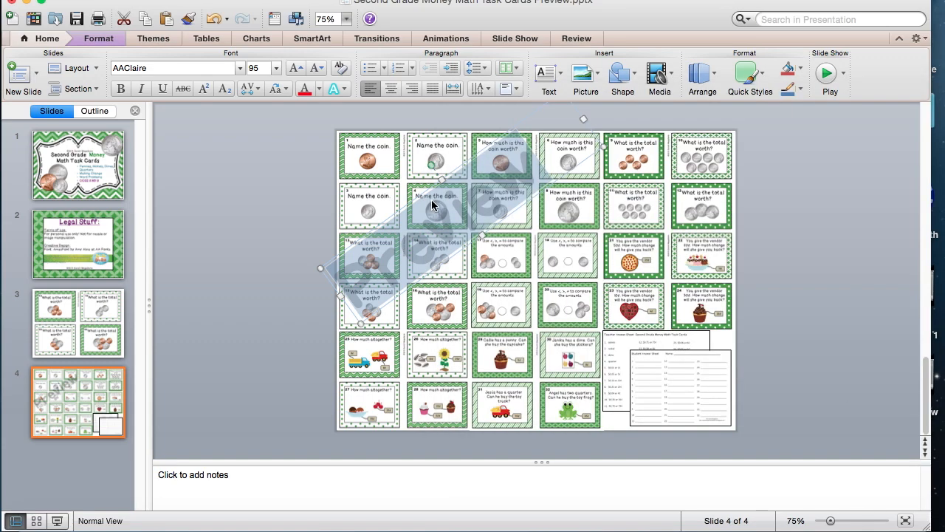
- Shift the "Preview" watermark closer to the slide's upper-left corner and paste copies of it on the slide
{"action": "left_click_drag", "start_coordinate": [423, 197], "coordinate": [407, 161]}
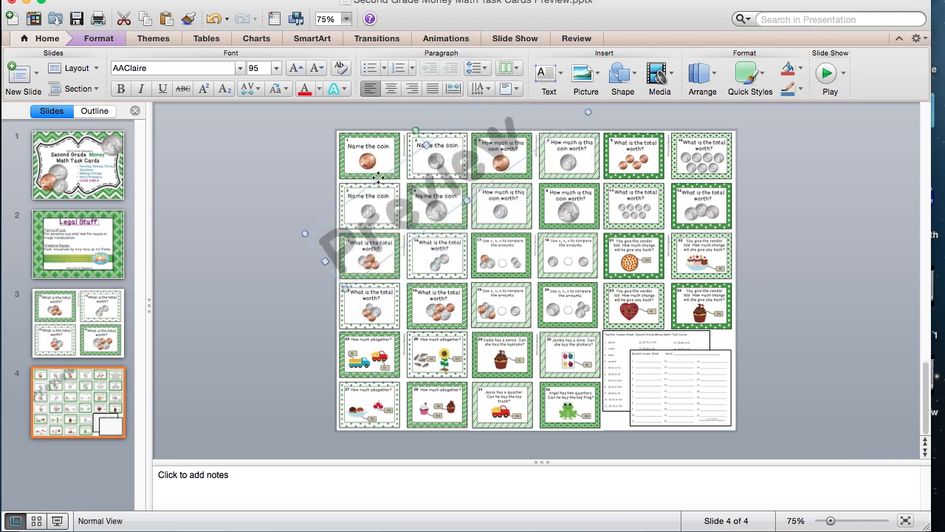
{"action": "right_click", "coordinate": [378, 178]}
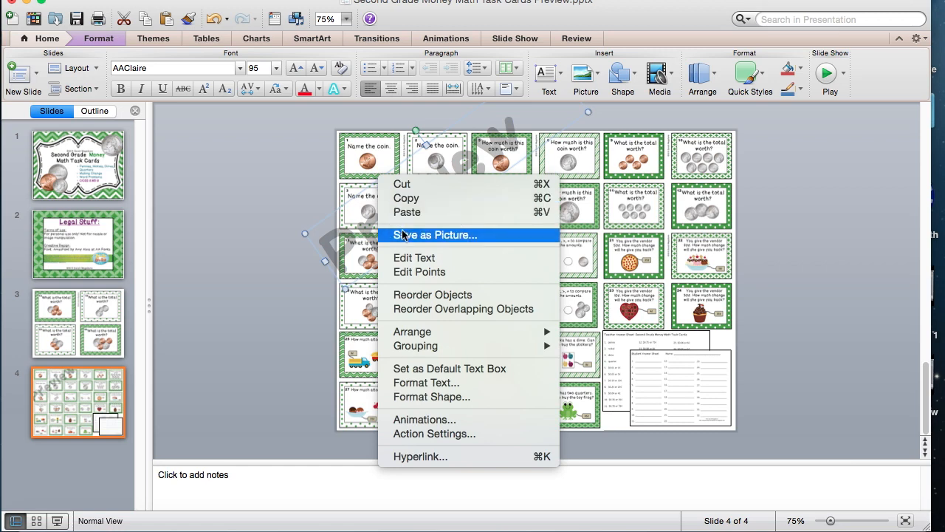
{"action": "left_click", "coordinate": [399, 197]}
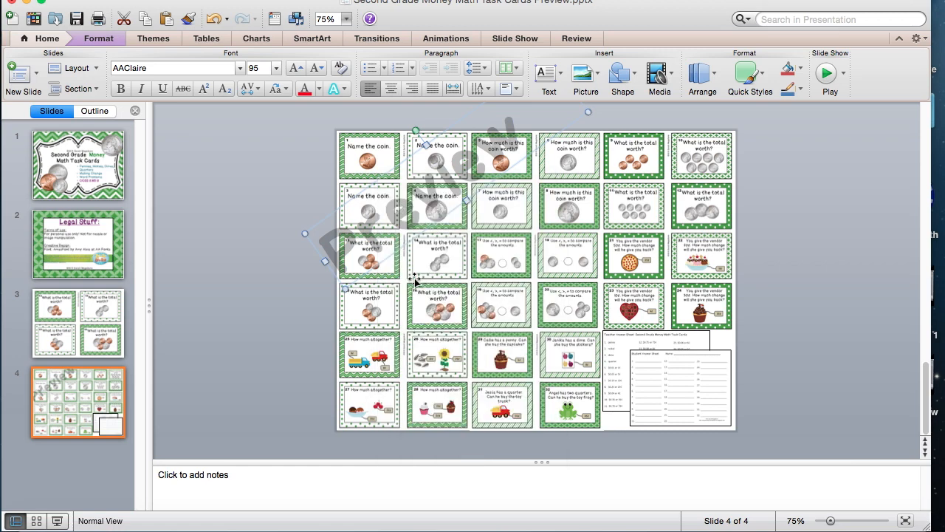
{"action": "right_click", "coordinate": [401, 235]}
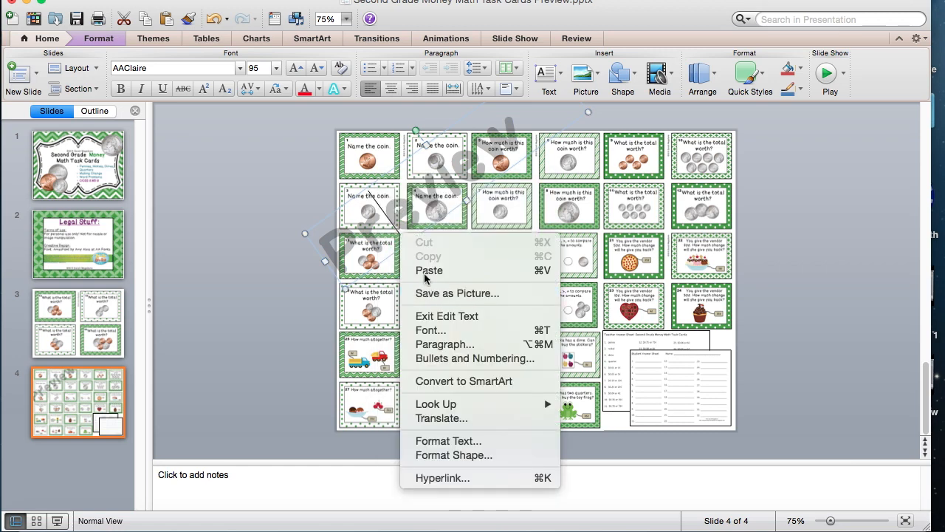
{"action": "left_click", "coordinate": [537, 271]}
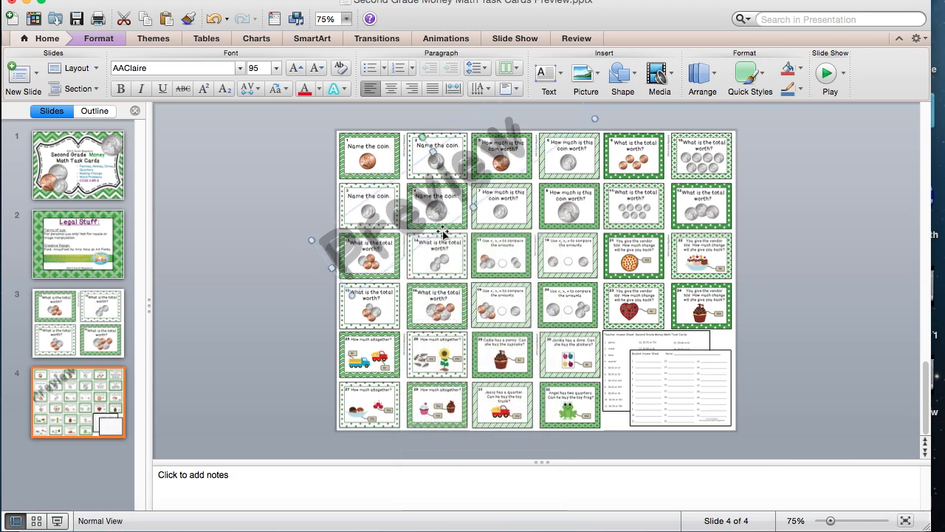
- Place copies of the "Preview" watermark over the slide's lower-right, lower-left and upper-right areas
{"action": "left_click_drag", "start_coordinate": [443, 234], "coordinate": [674, 414]}
{"action": "left_click_drag", "start_coordinate": [448, 286], "coordinate": [415, 418]}
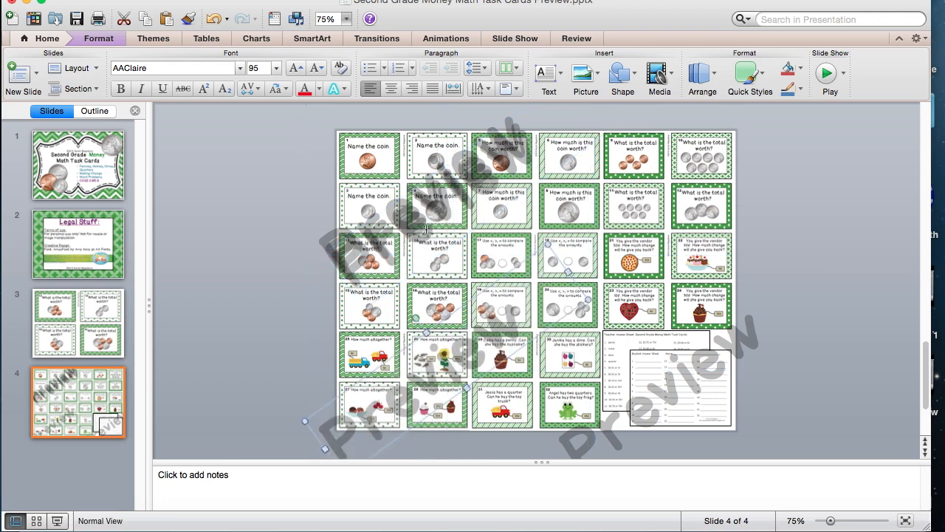
{"action": "left_click_drag", "start_coordinate": [435, 249], "coordinate": [669, 244]}
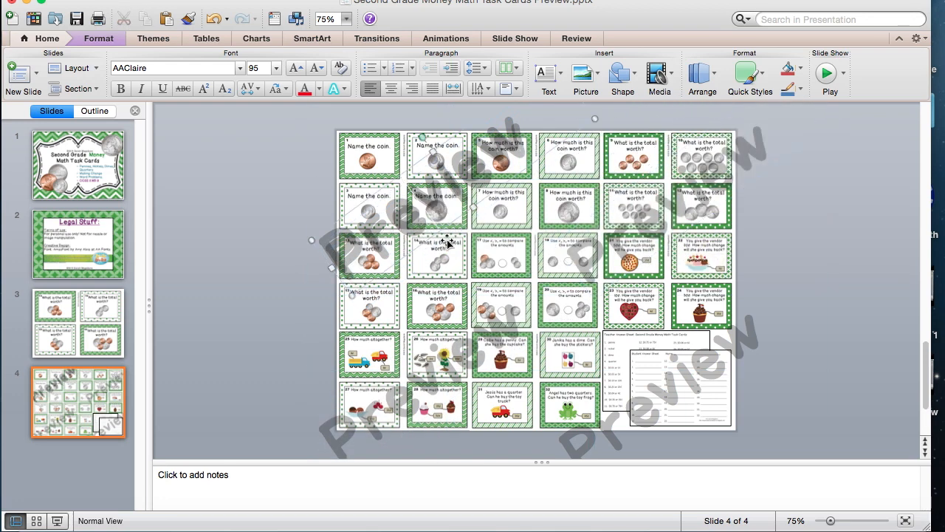
- Spread the five "Preview" watermarks over the task cards, with one near each slide corner and one in the middle
{"action": "mouse_move", "coordinate": [440, 233]}
{"action": "left_mouse_down"}
{"action": "mouse_move", "coordinate": [465, 268]}
{"action": "mouse_move", "coordinate": [434, 227]}
{"action": "left_mouse_up"}
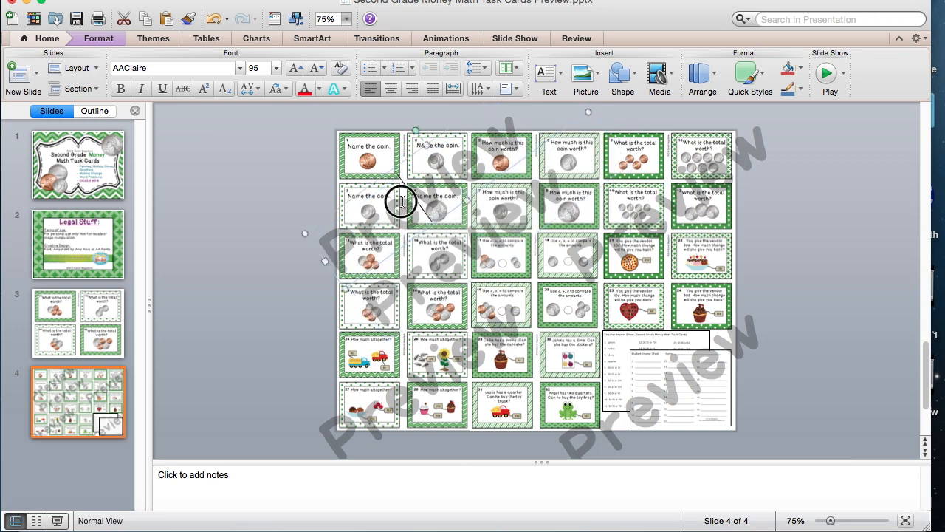
{"action": "left_click_drag", "start_coordinate": [380, 176], "coordinate": [360, 153]}
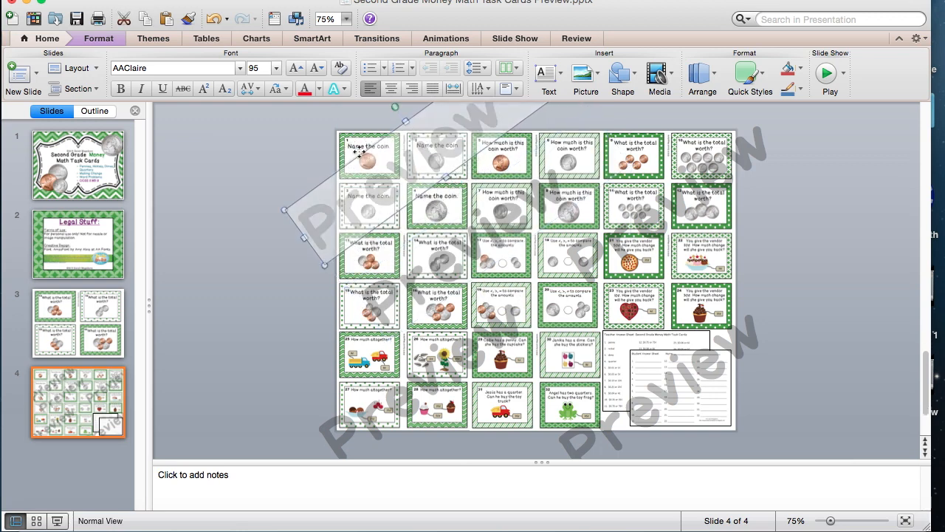
{"action": "left_click", "coordinate": [478, 249]}
{"action": "left_click_drag", "start_coordinate": [440, 220], "coordinate": [493, 330]}
{"action": "left_click_drag", "start_coordinate": [465, 301], "coordinate": [505, 198]}
{"action": "left_click_drag", "start_coordinate": [532, 139], "coordinate": [565, 121]}
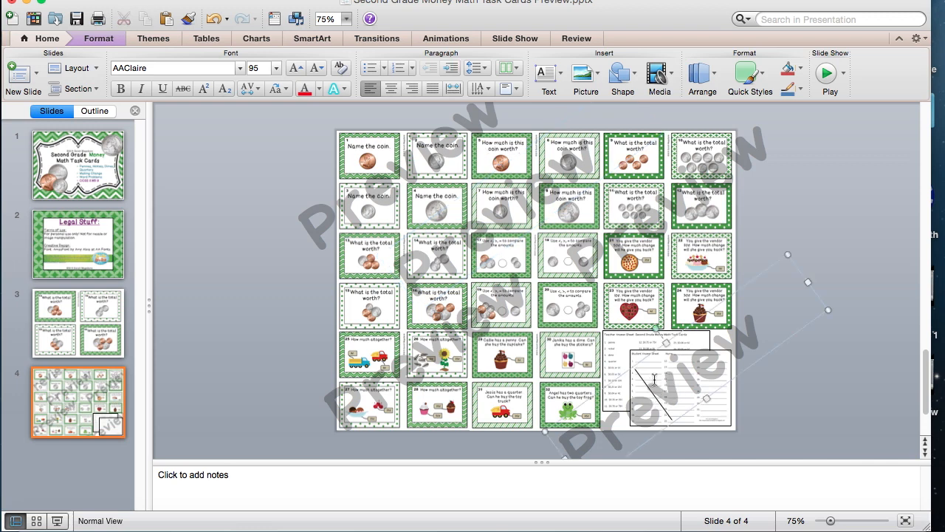
{"action": "left_click_drag", "start_coordinate": [629, 362], "coordinate": [597, 337]}
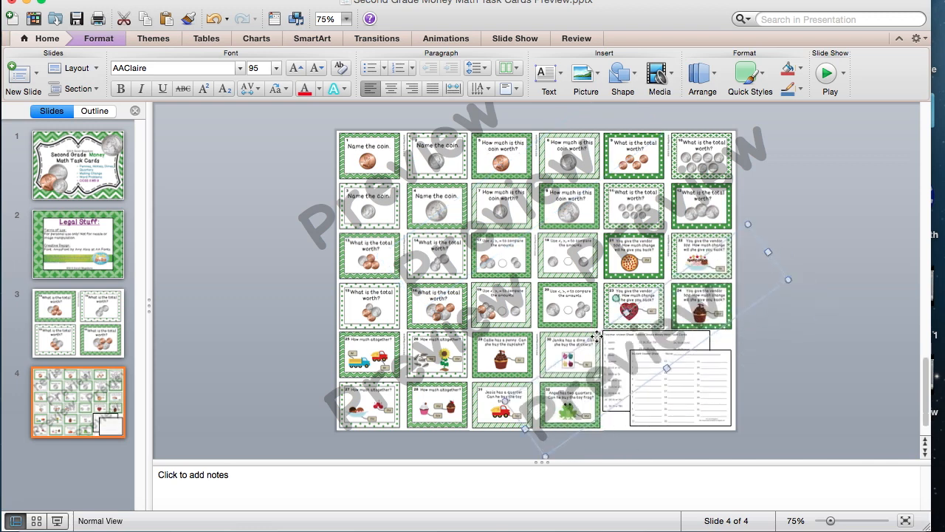
- Select all five diagonal "Preview" watermarks on the task card thumbnails slide together
{"action": "left_click", "coordinate": [365, 212]}
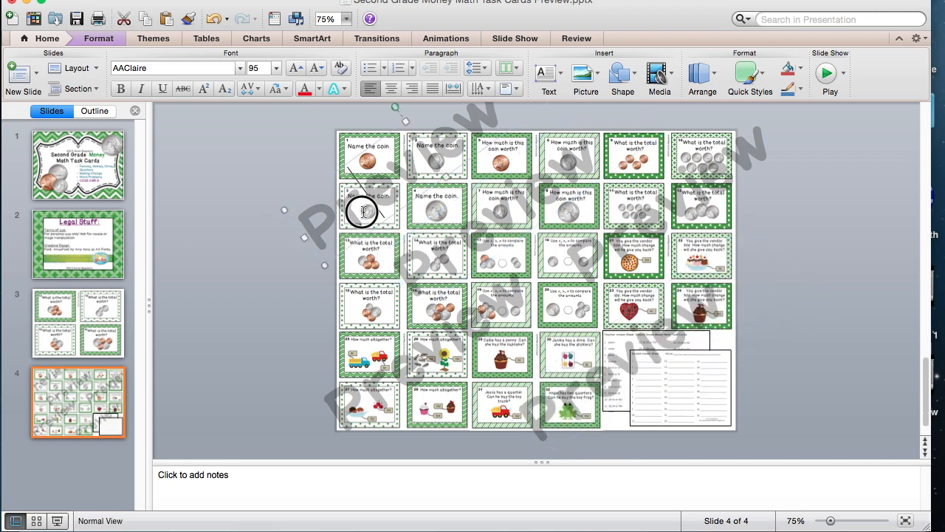
{"action": "left_click", "coordinate": [463, 254], "text": "shift"}
{"action": "left_click", "coordinate": [611, 251], "text": "shift"}
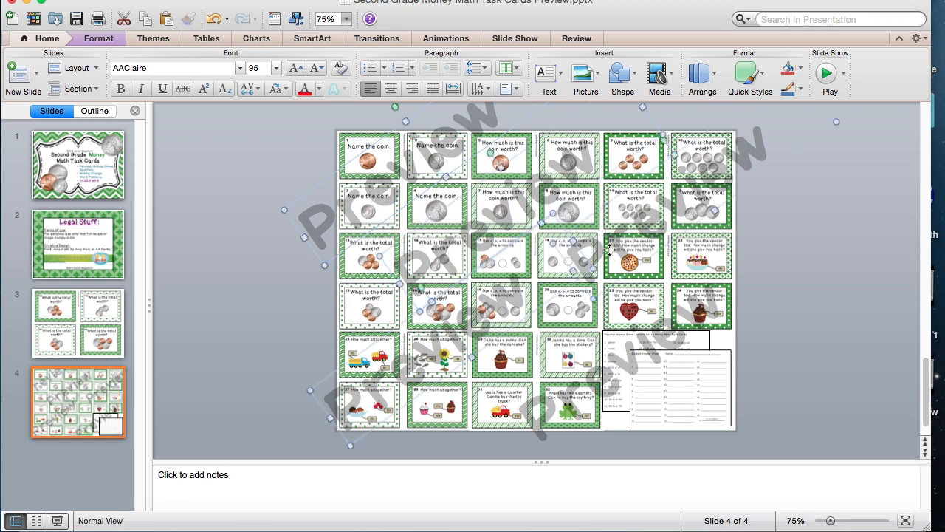
{"action": "left_click", "coordinate": [611, 388], "text": "shift"}
{"action": "right_click", "coordinate": [610, 388]}
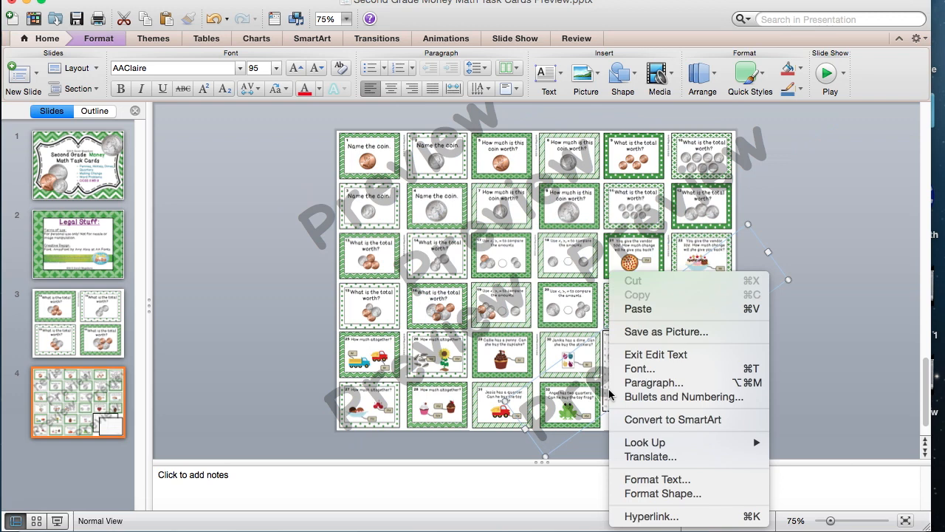
{"action": "left_click", "coordinate": [383, 175]}
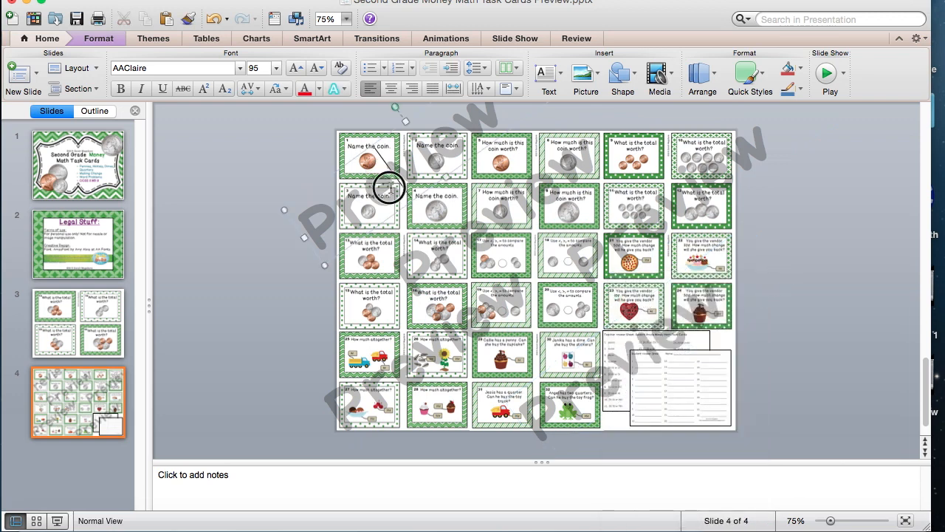
{"action": "left_click", "coordinate": [624, 375], "text": "shift"}
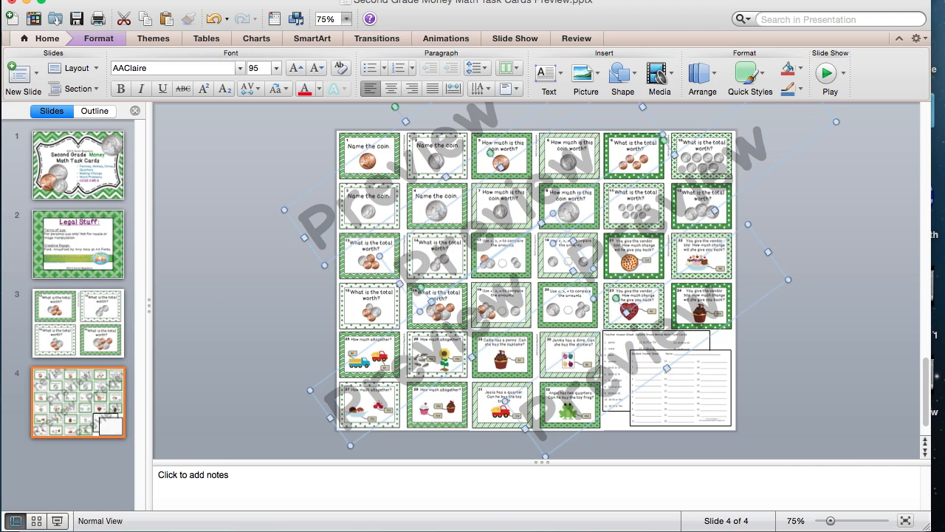
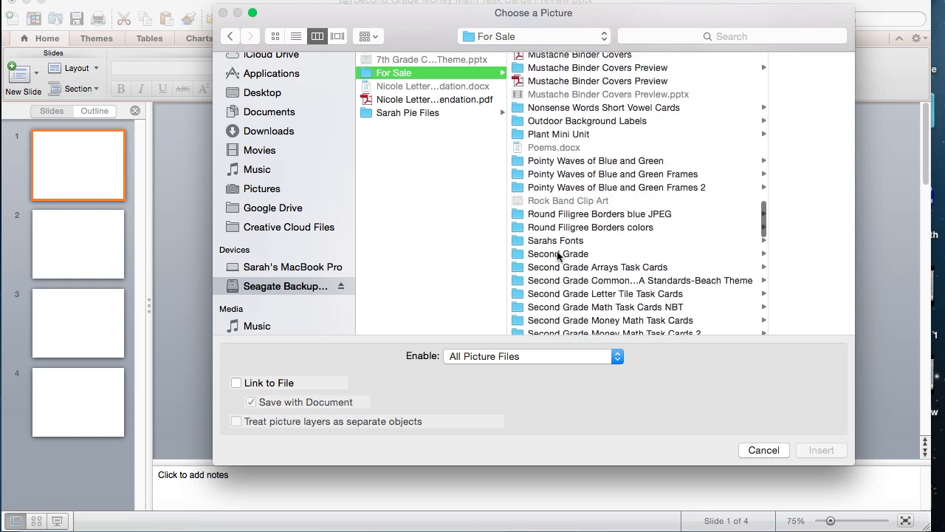
- Insert Slide1.jpg from the Second Grade Money Math Task Cards Preview folder onto the blank slide 1
{"action": "left_click", "coordinate": [619, 192]}
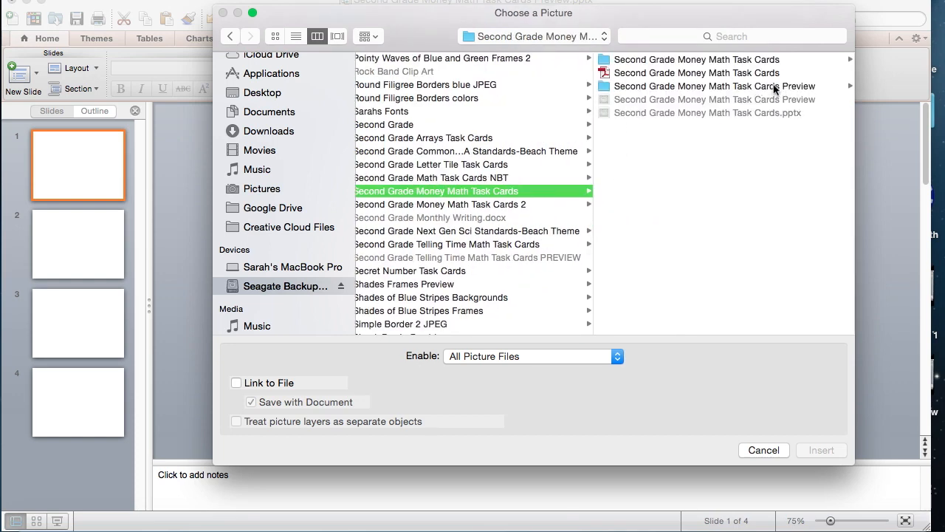
{"action": "left_click", "coordinate": [709, 87]}
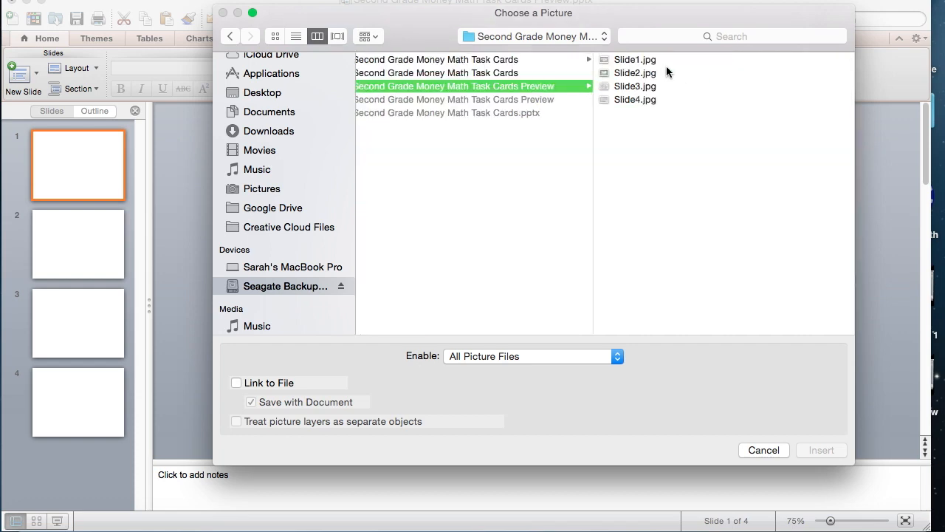
{"action": "left_click", "coordinate": [626, 60]}
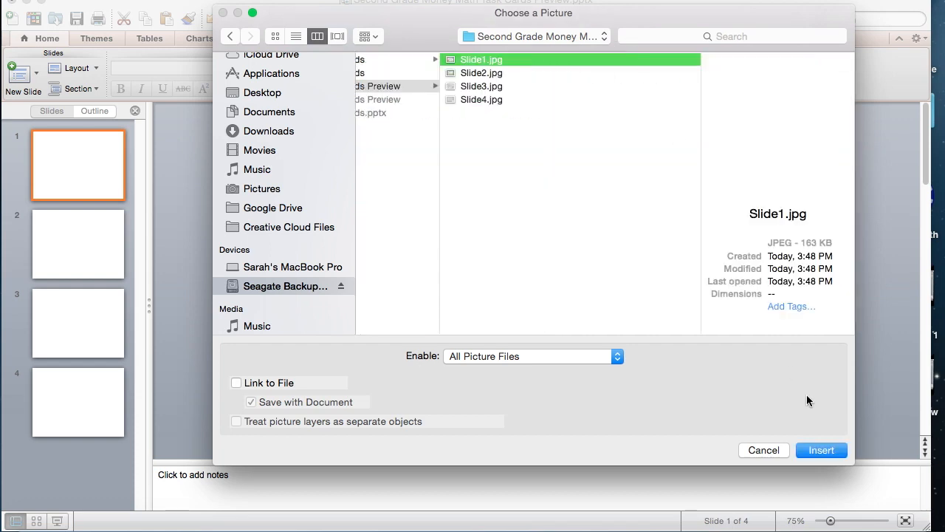
{"action": "left_click", "coordinate": [823, 450]}
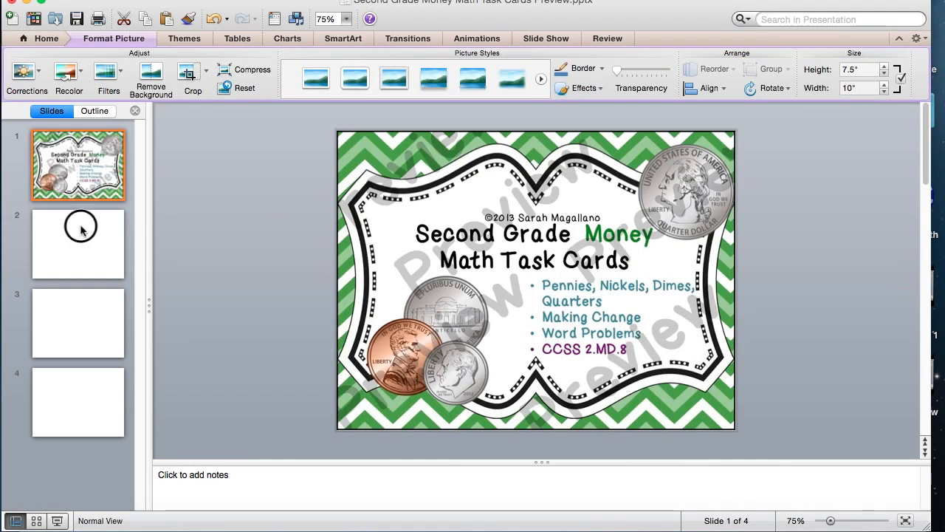
- On slide 2, insert the picture Slide2.jpg from the Second Grade Money Math Task Cards Preview folder under For Sale on the Seagate drive
{"action": "left_click", "coordinate": [80, 227]}
{"action": "left_click", "coordinate": [222, 0]}
{"action": "mouse_move", "coordinate": [270, 214]}
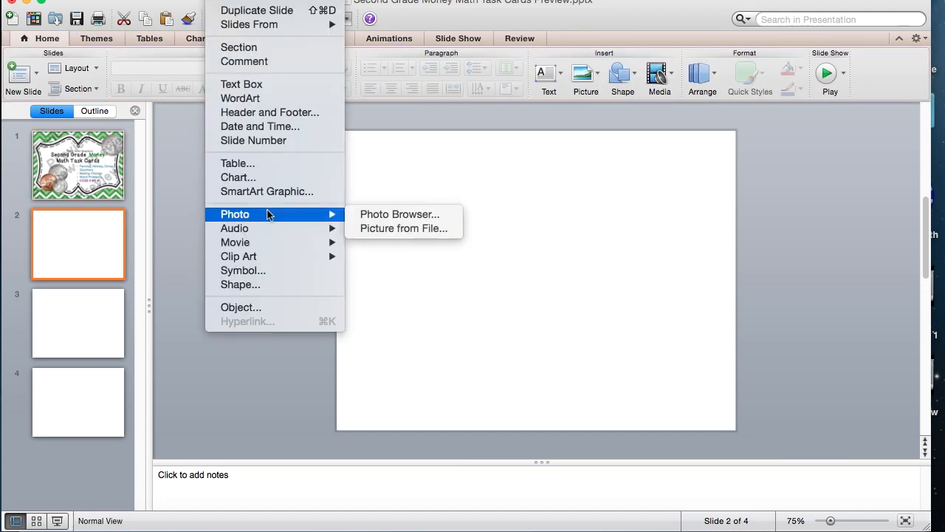
{"action": "left_click", "coordinate": [378, 228]}
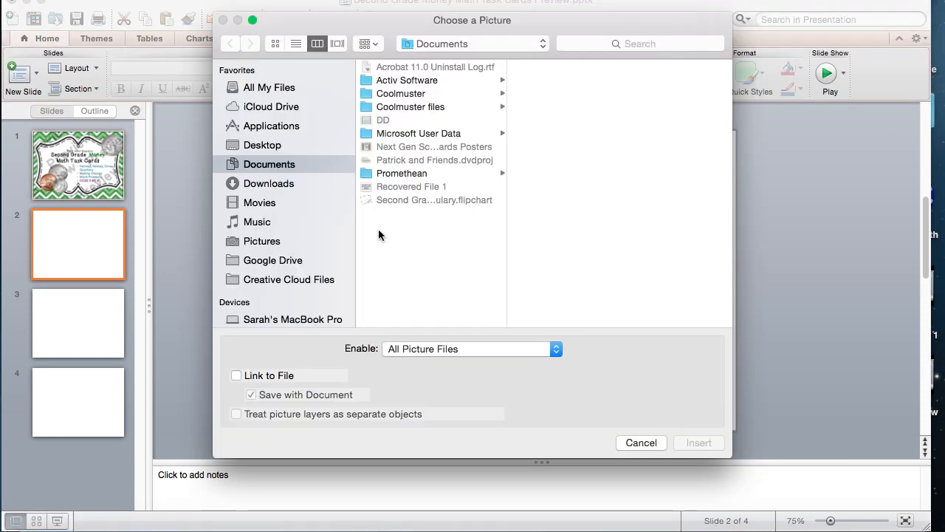
{"action": "scroll", "coordinate": [280, 244], "scroll_direction": "down", "scroll_amount": 2}
{"action": "left_click", "coordinate": [279, 283]}
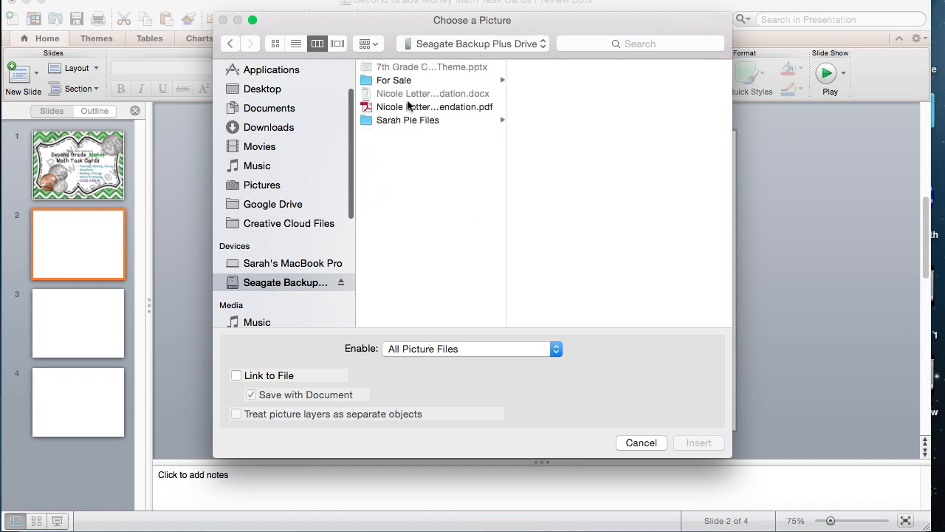
{"action": "left_click", "coordinate": [399, 81]}
{"action": "scroll", "coordinate": [572, 185], "scroll_direction": "down", "scroll_amount": 10}
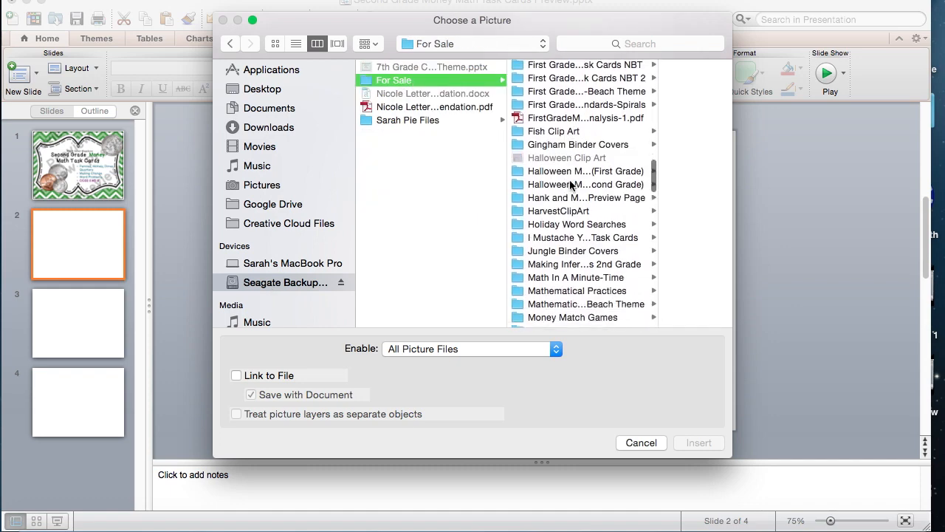
{"action": "scroll", "coordinate": [571, 185], "scroll_direction": "down", "scroll_amount": 10}
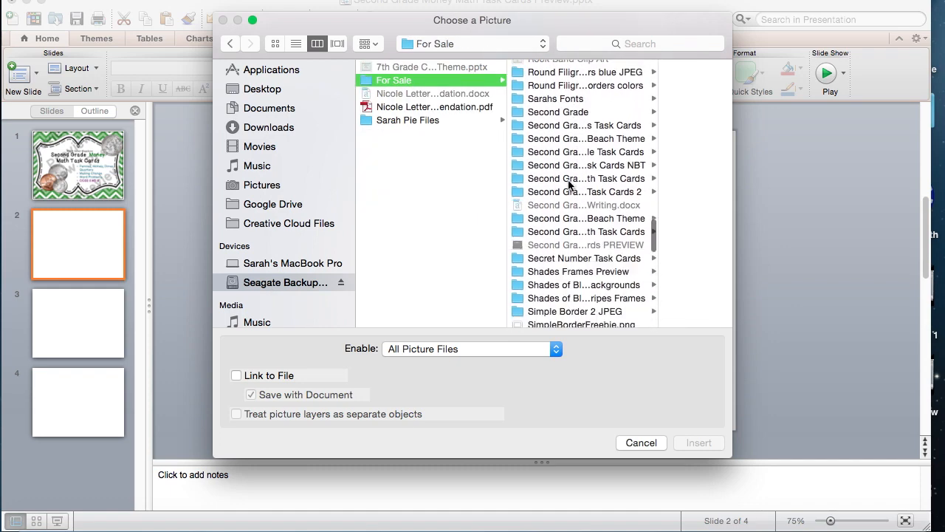
{"action": "left_click", "coordinate": [569, 181]}
{"action": "left_click", "coordinate": [624, 68]}
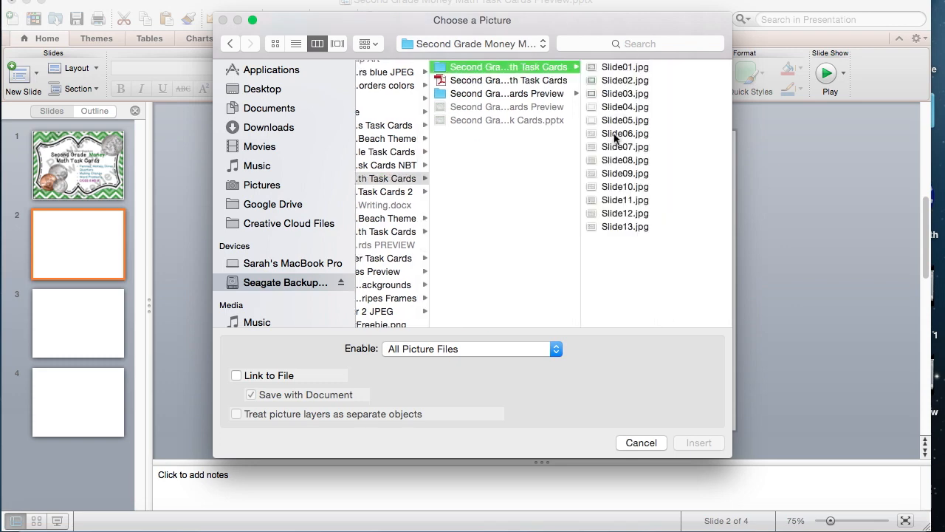
{"action": "left_click", "coordinate": [507, 94]}
{"action": "left_click", "coordinate": [610, 81]}
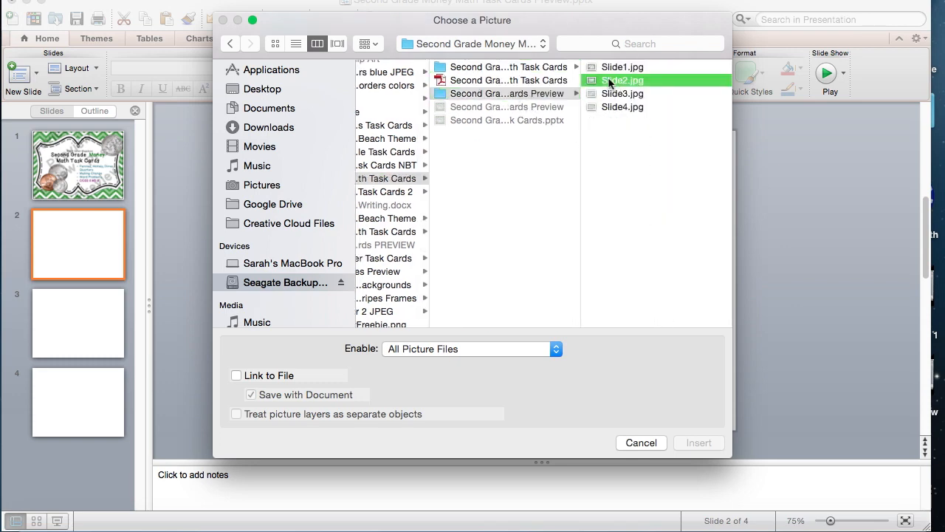
{"action": "left_click", "coordinate": [698, 442]}
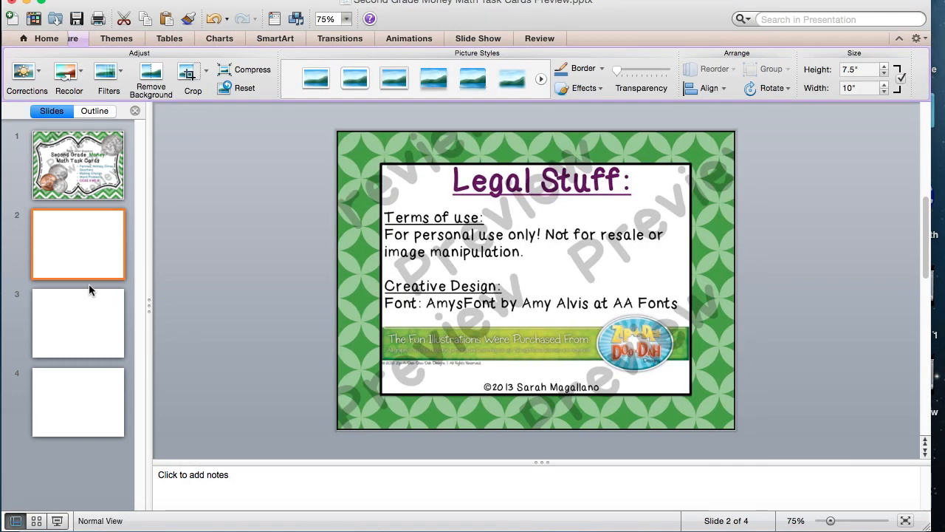
- On slide 3, insert the picture Slide3.jpg from the Second Grade Money Math Task Cards Preview folder under For Sale on the Seagate drive
{"action": "left_click", "coordinate": [86, 324]}
{"action": "left_click", "coordinate": [222, 0]}
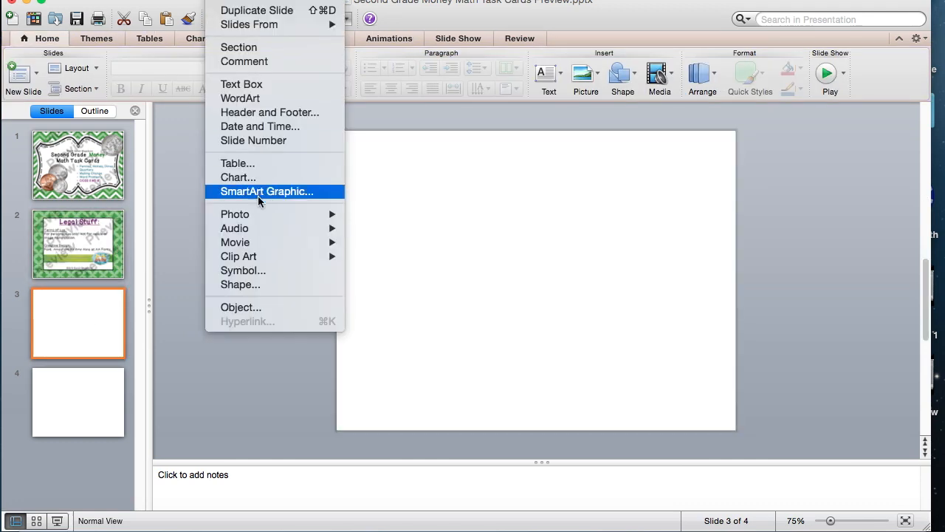
{"action": "mouse_move", "coordinate": [305, 215]}
{"action": "left_click", "coordinate": [378, 229]}
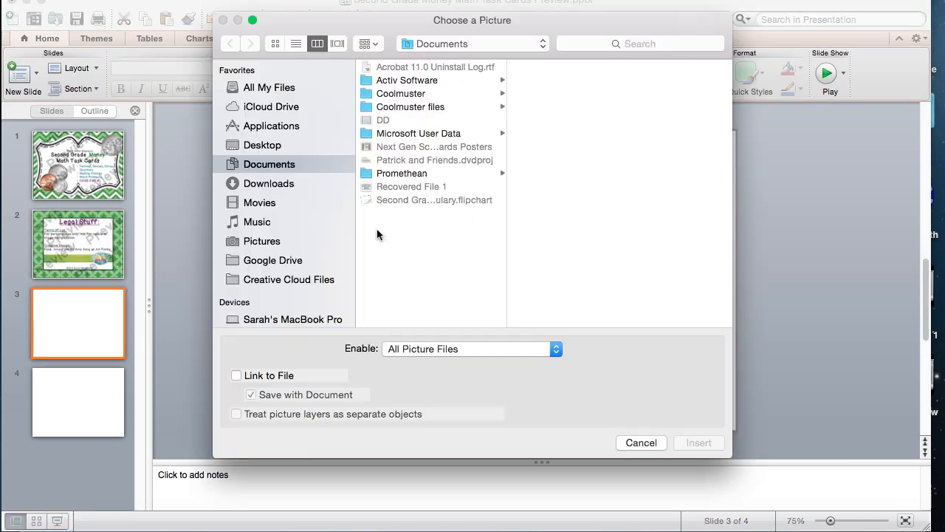
{"action": "scroll", "coordinate": [285, 235], "scroll_direction": "down", "scroll_amount": 3}
{"action": "left_click", "coordinate": [274, 297]}
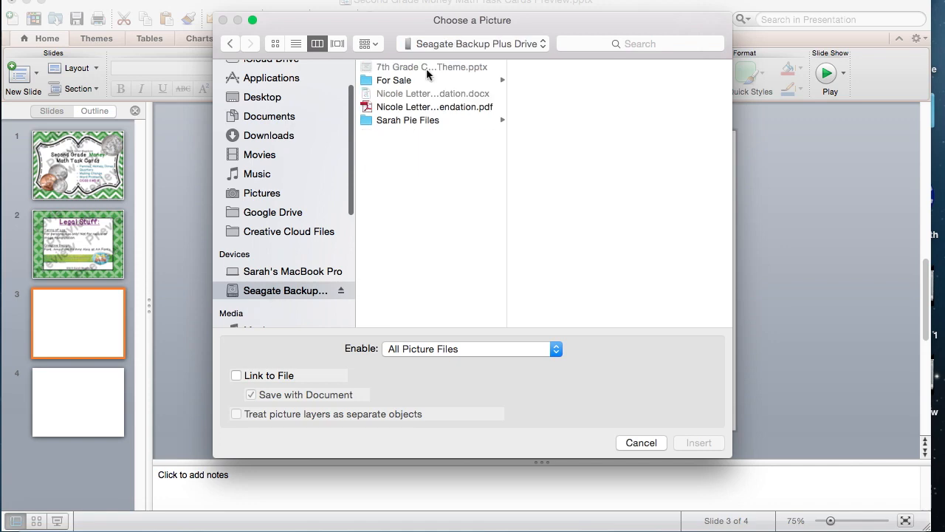
{"action": "left_click", "coordinate": [399, 79]}
{"action": "scroll", "coordinate": [589, 240], "scroll_direction": "down", "scroll_amount": 10}
{"action": "scroll", "coordinate": [589, 240], "scroll_direction": "down", "scroll_amount": 15}
{"action": "scroll", "coordinate": [590, 240], "scroll_direction": "down", "scroll_amount": 5}
{"action": "left_click", "coordinate": [591, 158]}
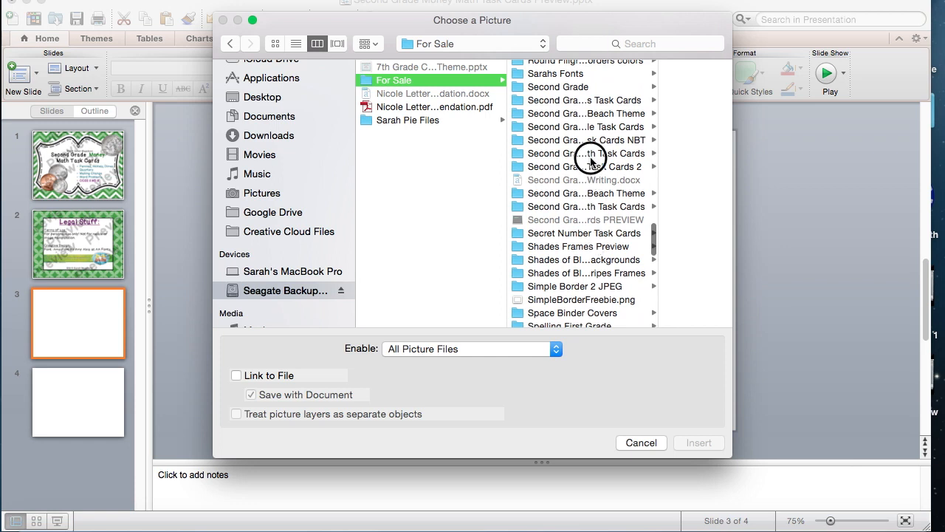
{"action": "left_click", "coordinate": [626, 94]}
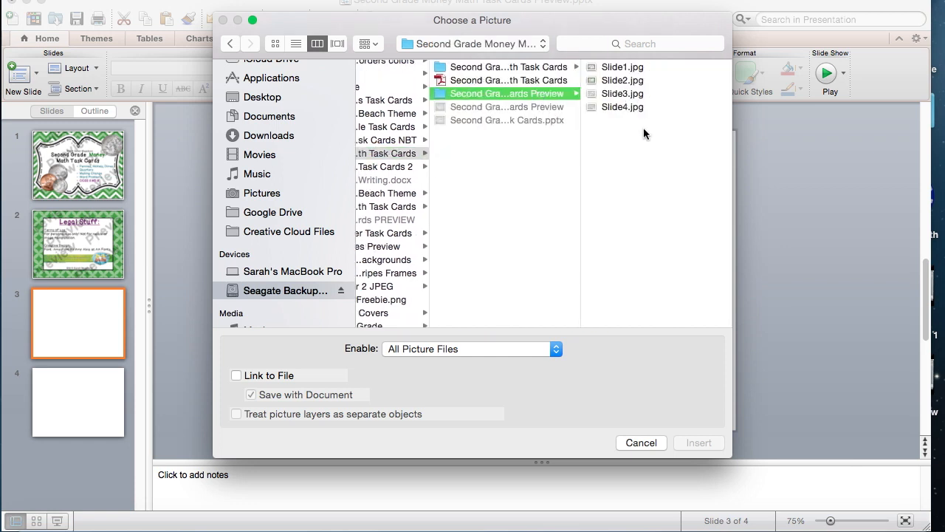
{"action": "left_click", "coordinate": [622, 94]}
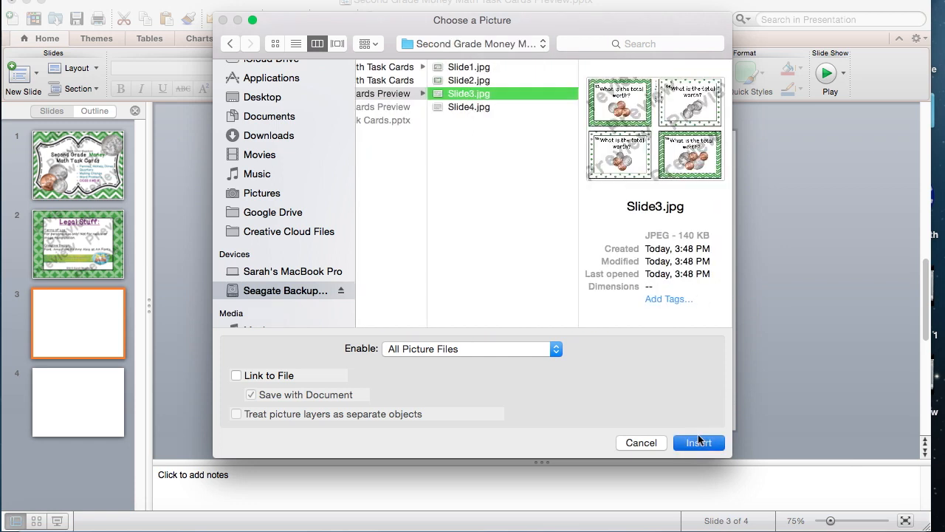
{"action": "left_click", "coordinate": [699, 442]}
- On slide 4, insert the picture Slide4.jpg from the Second Grade Money Math Task Cards Preview folder under For Sale on the Seagate drive
{"action": "left_click", "coordinate": [94, 398]}
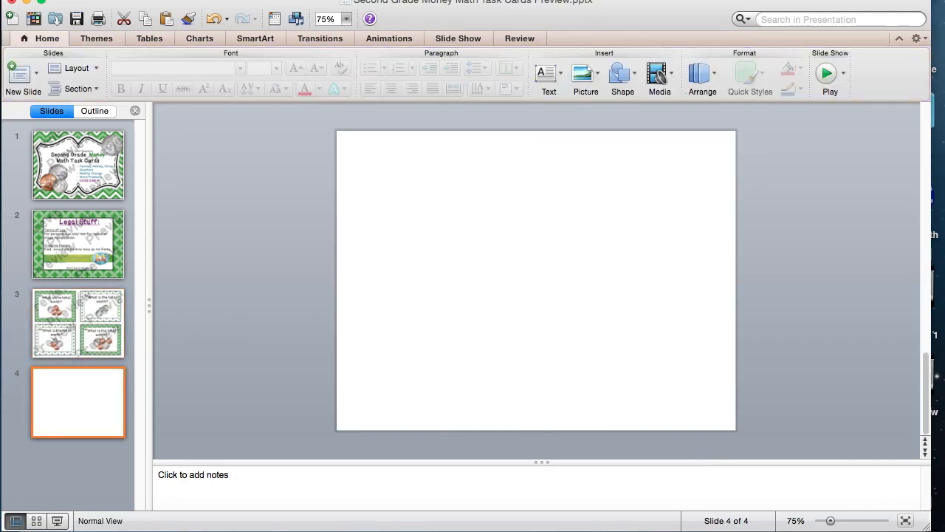
{"action": "left_click", "coordinate": [231, 1]}
{"action": "mouse_move", "coordinate": [234, 214]}
{"action": "left_click", "coordinate": [380, 229]}
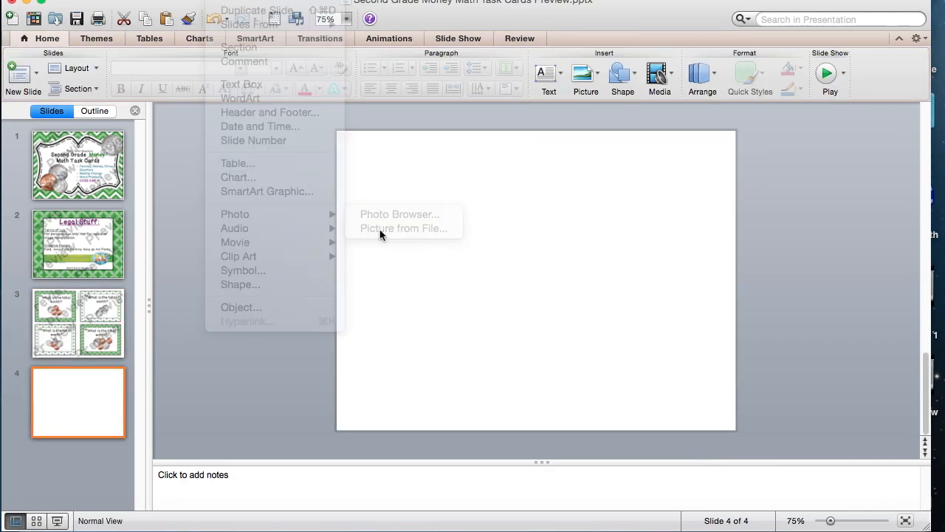
{"action": "scroll", "coordinate": [263, 251], "scroll_direction": "down", "scroll_amount": 3}
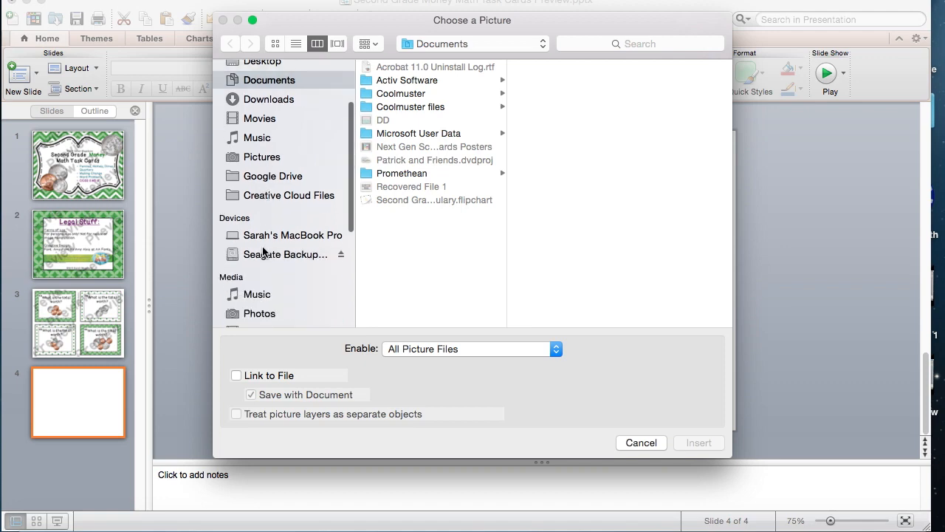
{"action": "left_click", "coordinate": [273, 254]}
{"action": "left_click", "coordinate": [391, 80]}
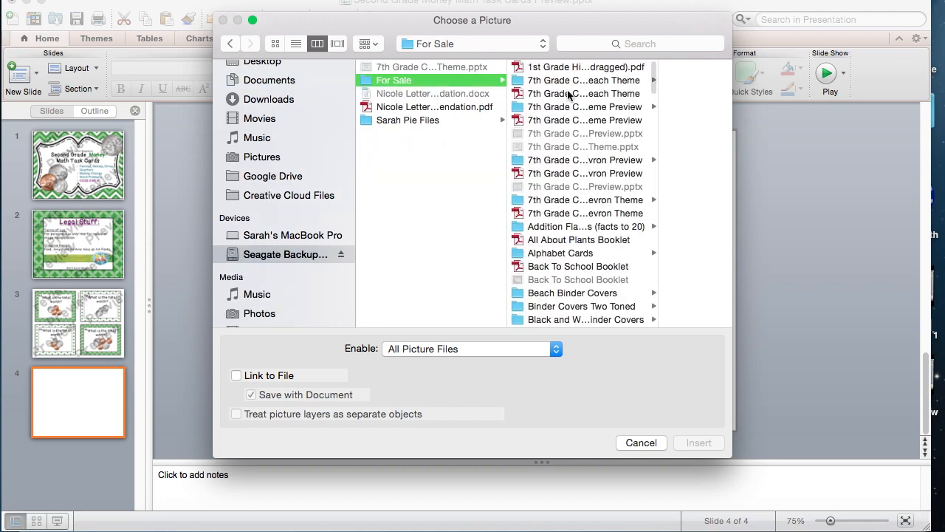
{"action": "scroll", "coordinate": [574, 225], "scroll_direction": "down", "scroll_amount": 15}
{"action": "scroll", "coordinate": [574, 225], "scroll_direction": "down", "scroll_amount": 10}
{"action": "left_click", "coordinate": [596, 249]}
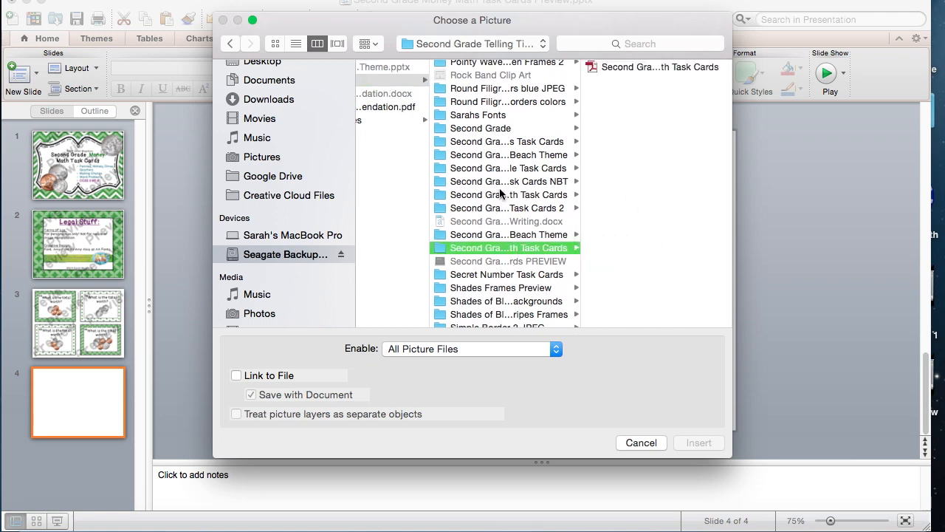
{"action": "left_click", "coordinate": [500, 194]}
{"action": "left_click", "coordinate": [606, 93]}
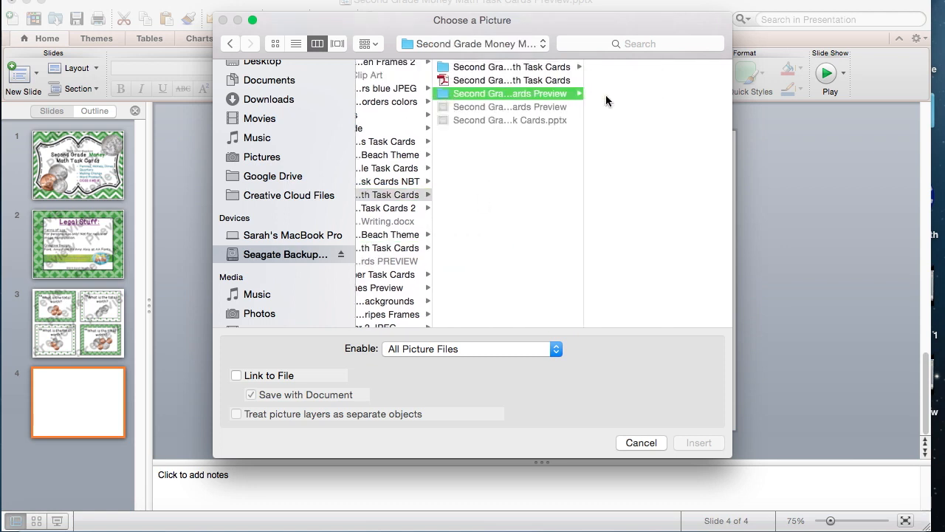
{"action": "left_click", "coordinate": [600, 107]}
{"action": "left_click", "coordinate": [694, 443]}
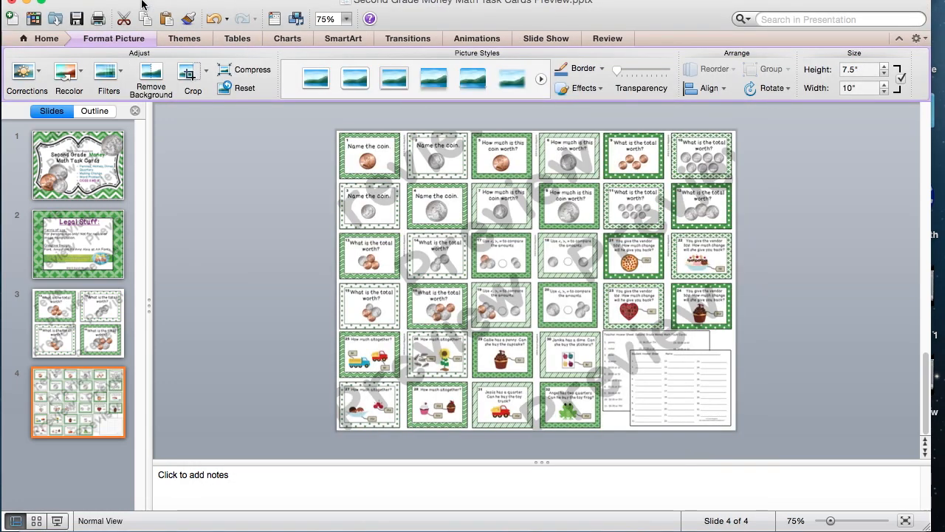
- Save the preview presentation and deselect the picture on slide 4
{"action": "left_click", "coordinate": [78, 19]}
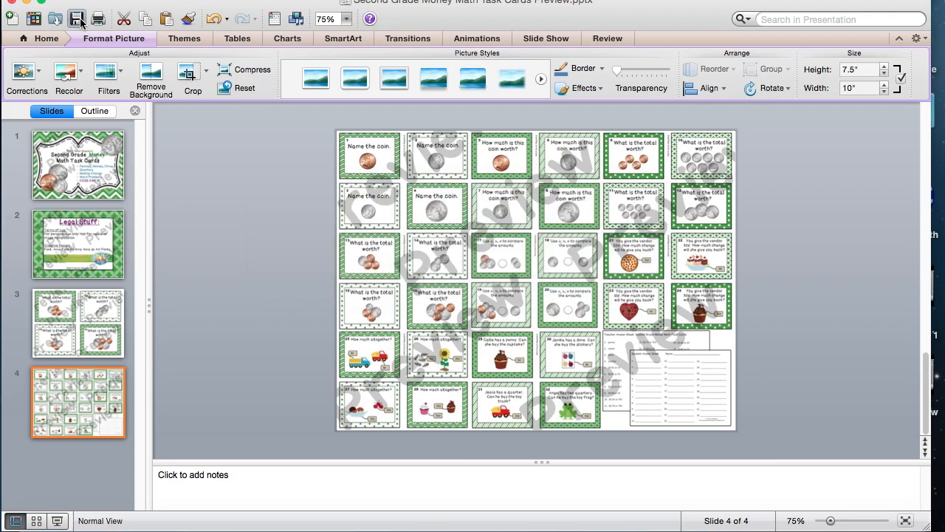
{"action": "mouse_move", "coordinate": [454, 229]}
{"action": "left_mouse_down"}
{"action": "mouse_move", "coordinate": [532, 228]}
{"action": "mouse_move", "coordinate": [452, 220]}
{"action": "left_mouse_up"}
{"action": "left_click", "coordinate": [289, 214]}
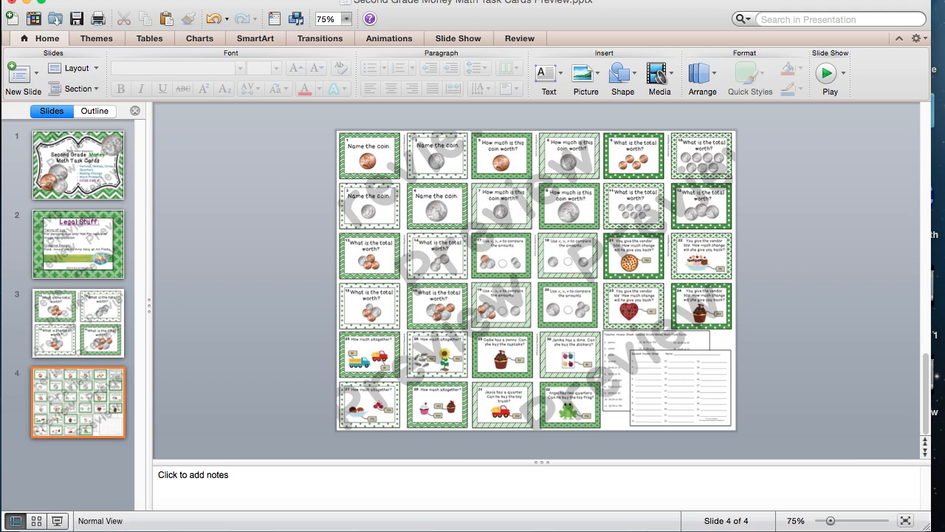
- Start saving all slides of the preview presentation as a PDF through the Print command
{"action": "left_click", "coordinate": [224, 0]}
{"action": "mouse_move", "coordinate": [119, 0]}
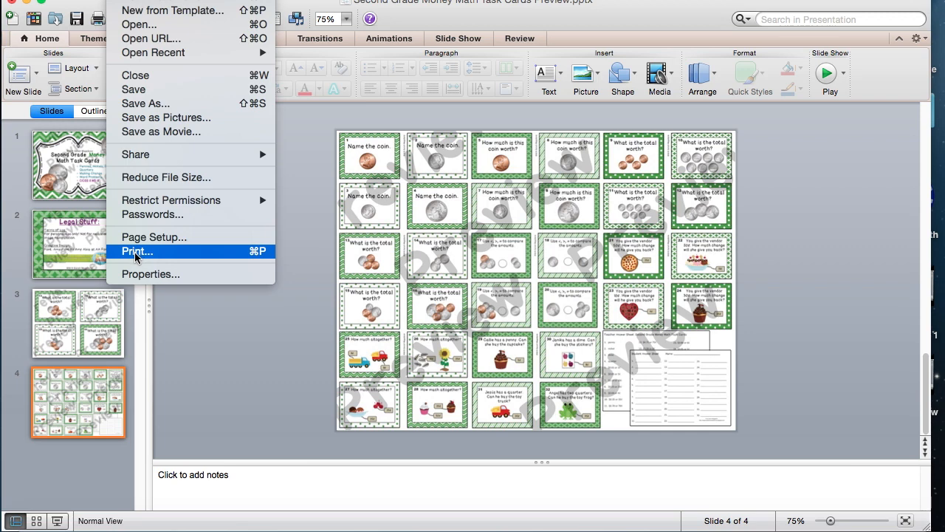
{"action": "left_click", "coordinate": [135, 252]}
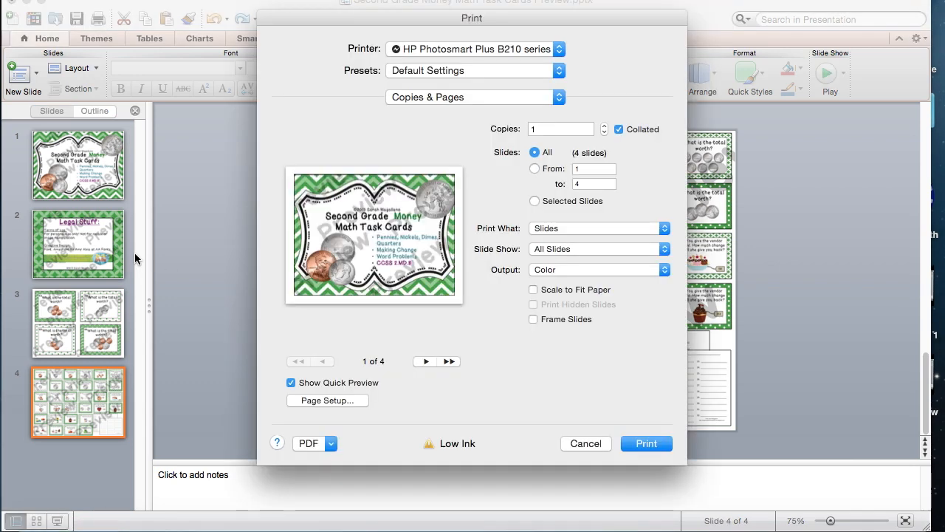
{"action": "left_click", "coordinate": [331, 444]}
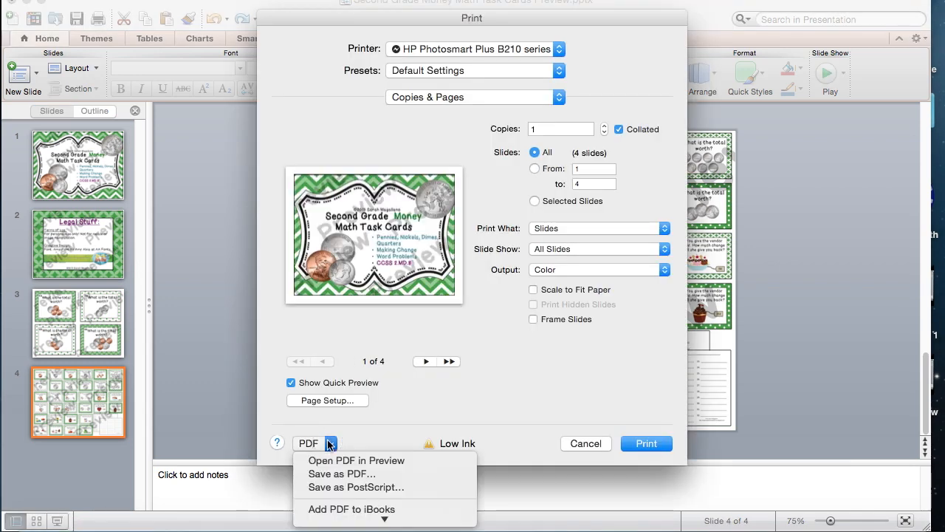
{"action": "left_click", "coordinate": [333, 476]}
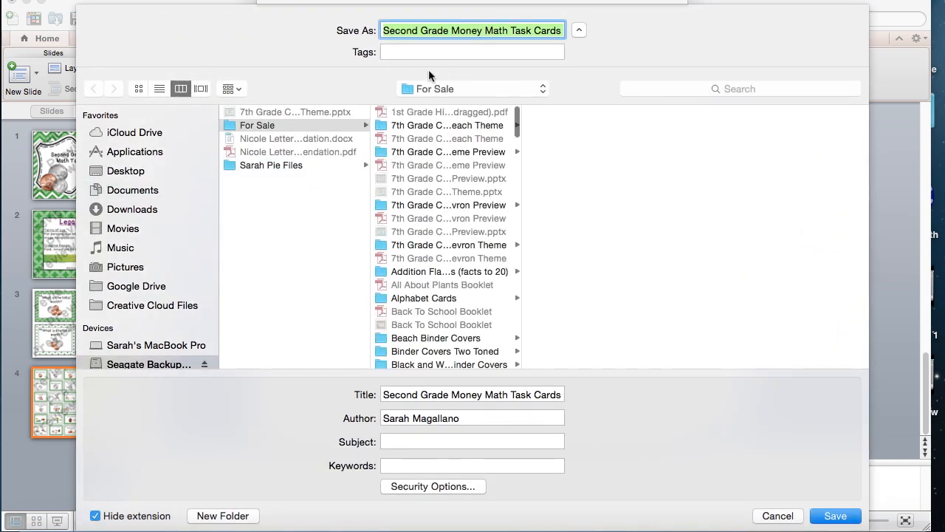
- Require a password to copy text, images and other content, enter that password, and save the PDF in For Sale with the .pdf extension
{"action": "left_click", "coordinate": [405, 486]}
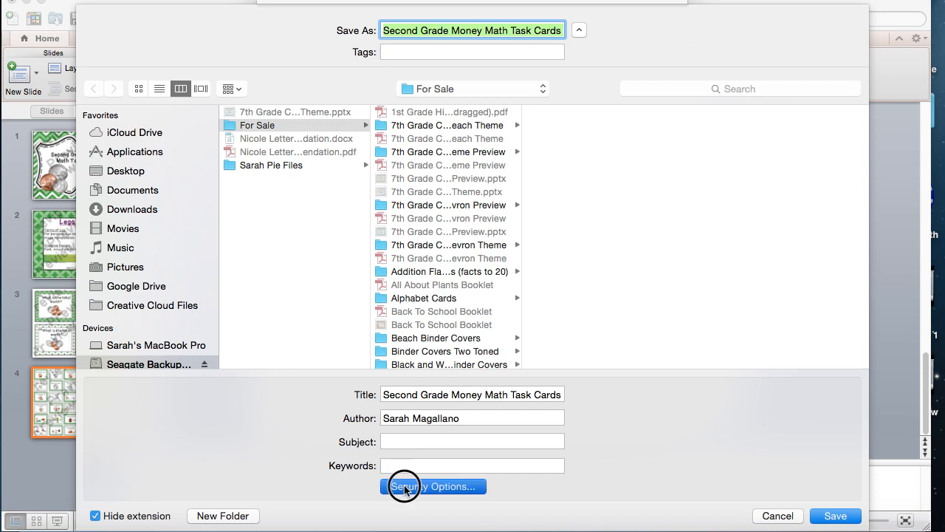
{"action": "left_click", "coordinate": [326, 174]}
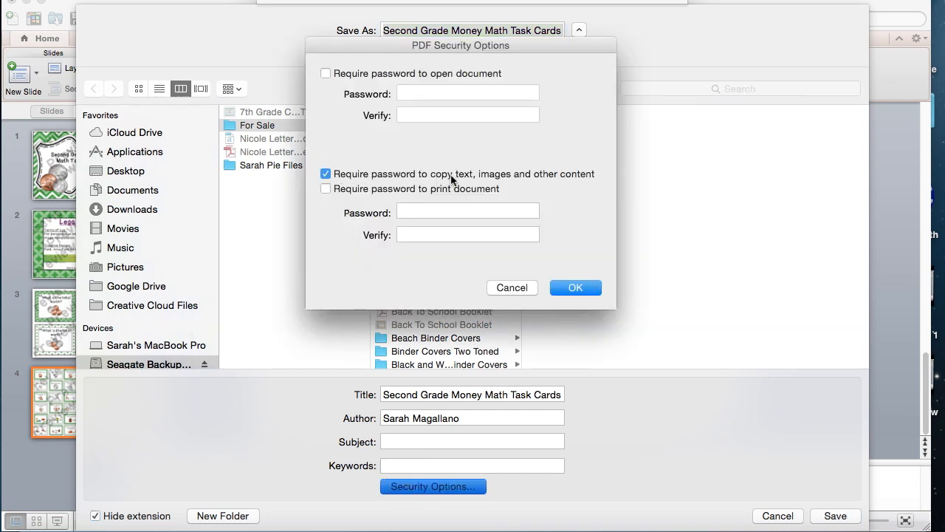
{"action": "left_click", "coordinate": [415, 212]}
{"action": "type", "text": "•••••••••"}
{"action": "left_click", "coordinate": [576, 292]}
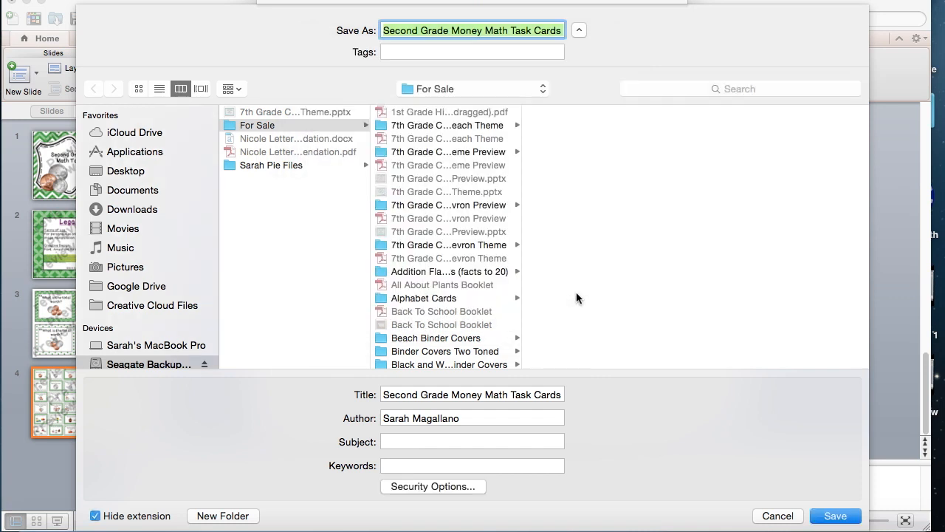
{"action": "left_click", "coordinate": [837, 517]}
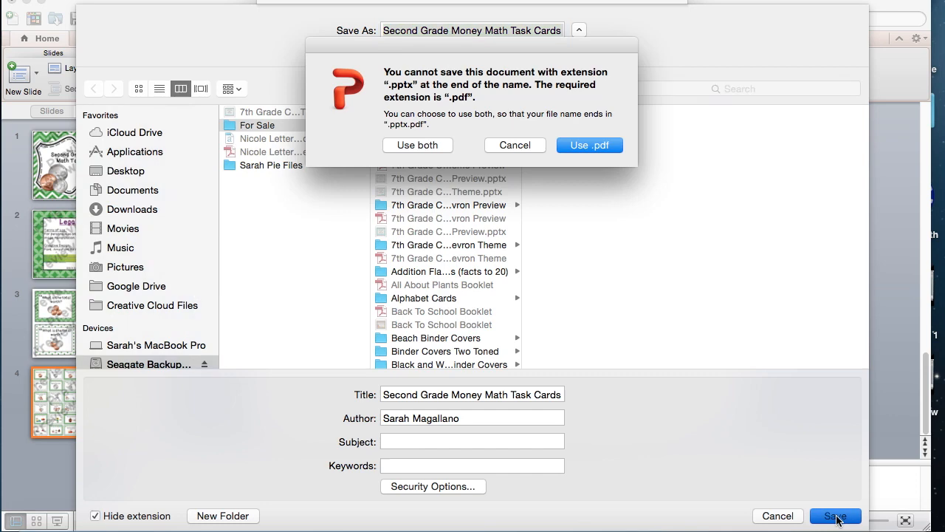
{"action": "left_click", "coordinate": [581, 145]}
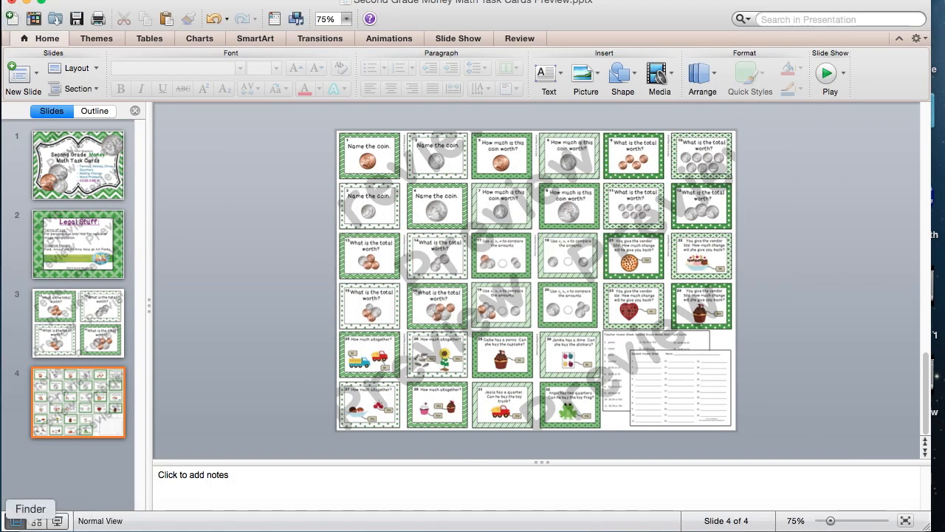
- In Finder, locate the Second Grade Money Math Task Cards Preview PDF on the Seagate Backup Plus Drive and open it
{"action": "left_click", "coordinate": [30, 523]}
{"action": "scroll", "coordinate": [244, 279], "scroll_direction": "down", "scroll_amount": 2}
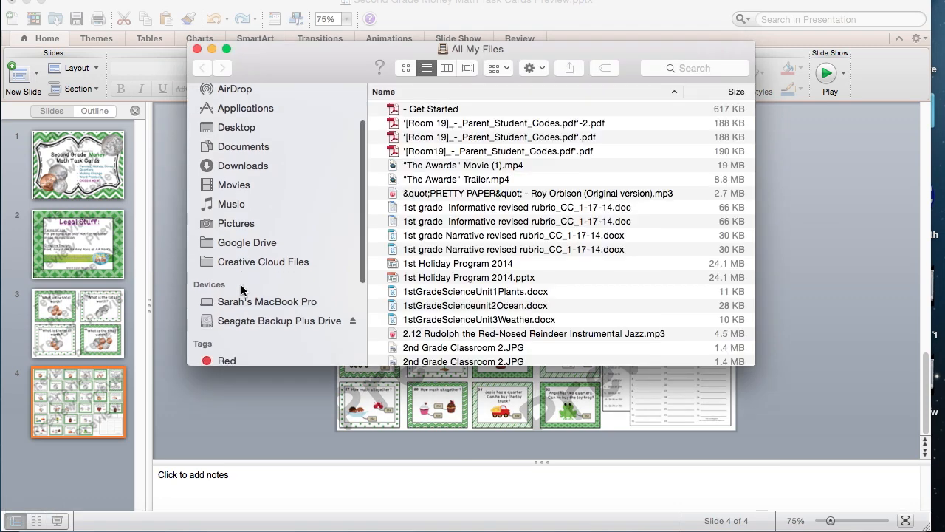
{"action": "left_click", "coordinate": [237, 324]}
{"action": "scroll", "coordinate": [458, 159], "scroll_direction": "down", "scroll_amount": 3}
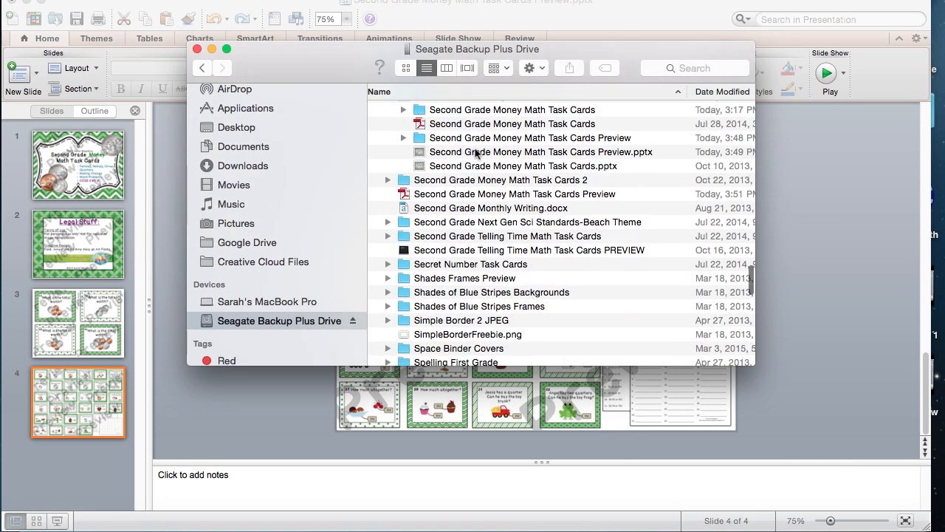
{"action": "scroll", "coordinate": [473, 154], "scroll_direction": "up", "scroll_amount": 3}
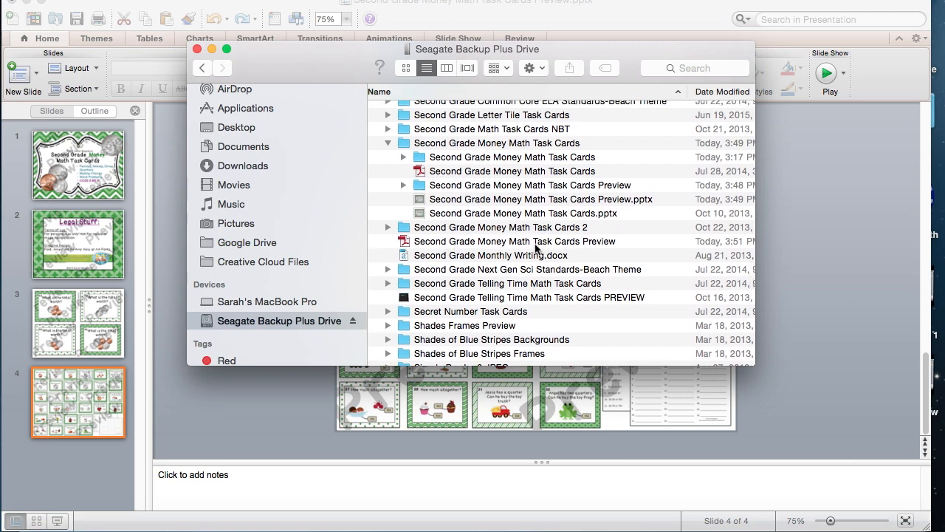
{"action": "double_click", "coordinate": [418, 248]}
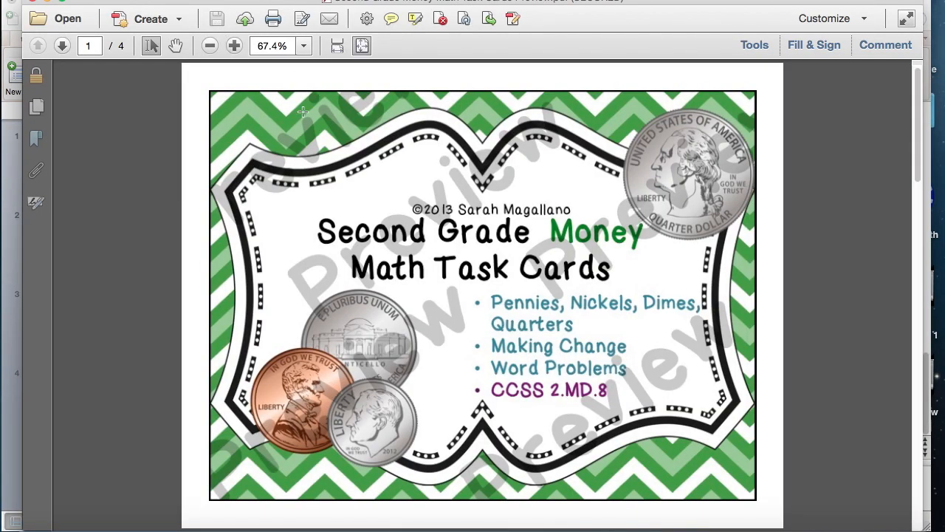
- Zoom the PDF out to 50% and check its pages through page 4, returning to page 1
{"action": "left_click", "coordinate": [211, 46]}
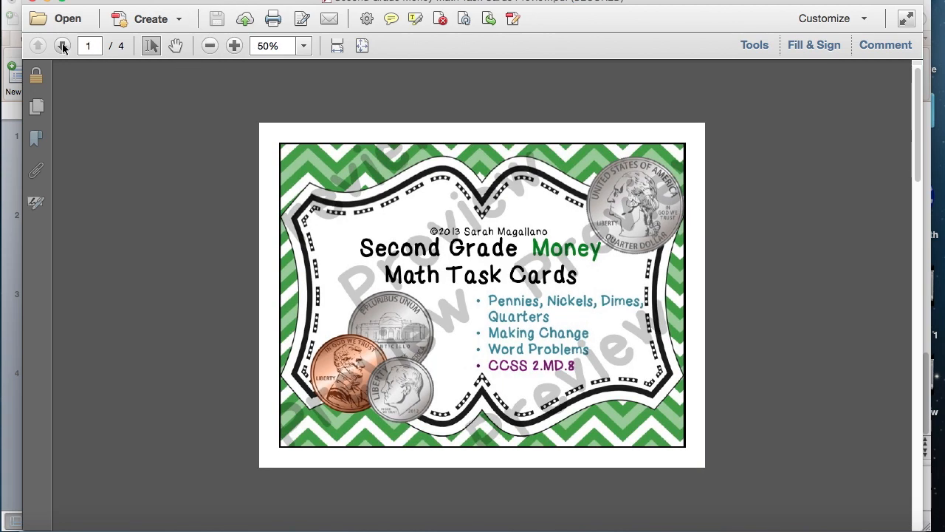
{"action": "left_click", "coordinate": [63, 45]}
{"action": "left_click", "coordinate": [63, 46]}
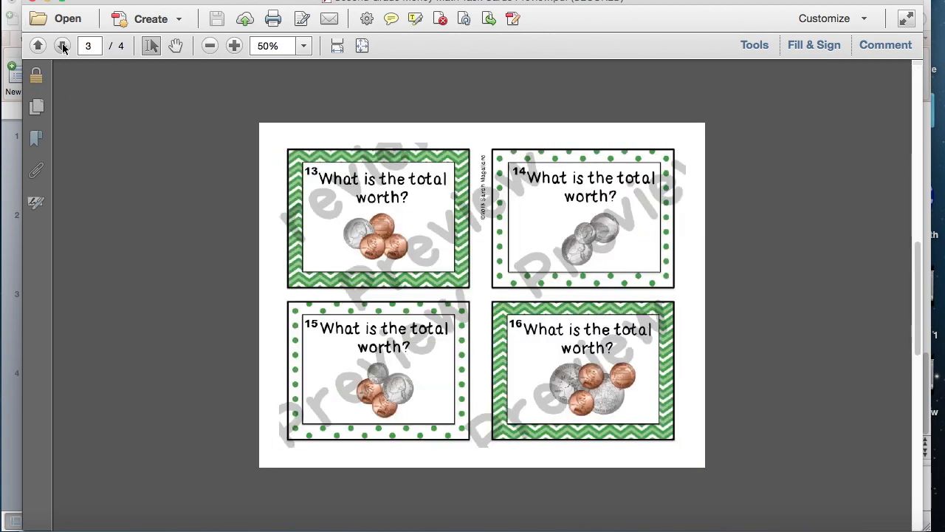
{"action": "left_click", "coordinate": [63, 45]}
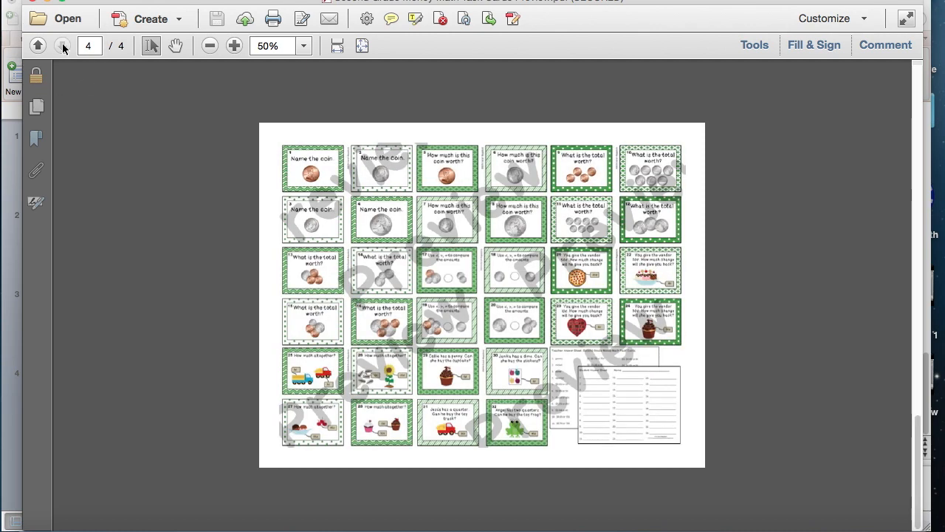
{"action": "left_click", "coordinate": [36, 46]}
{"action": "left_click", "coordinate": [36, 45]}
{"action": "left_click", "coordinate": [35, 46]}
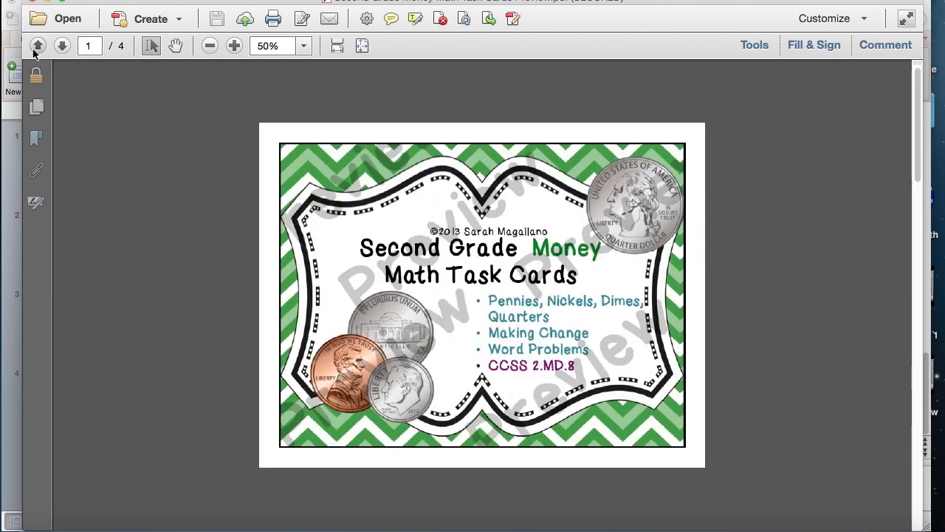
- Select the cover page image to check that it is one flattened picture, view page 2, and close the PDF and the Finder window
{"action": "left_click", "coordinate": [452, 287]}
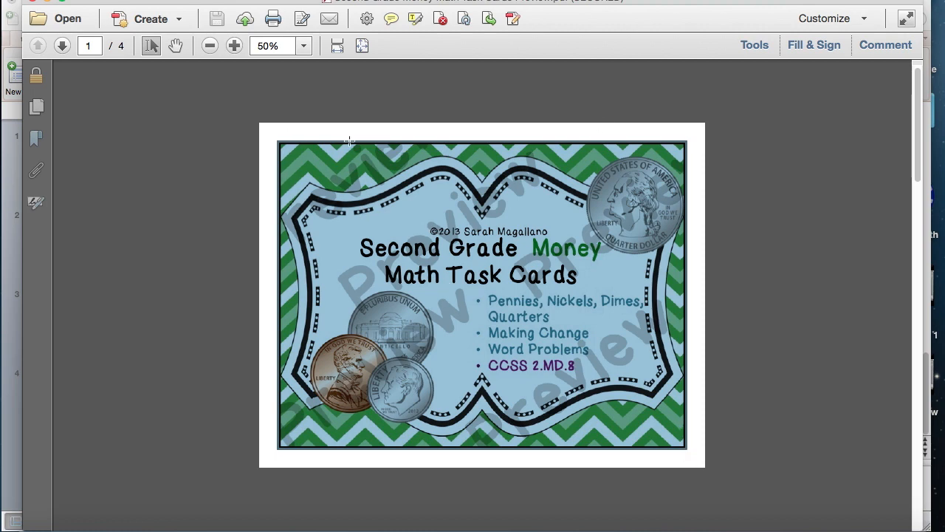
{"action": "left_click", "coordinate": [64, 46]}
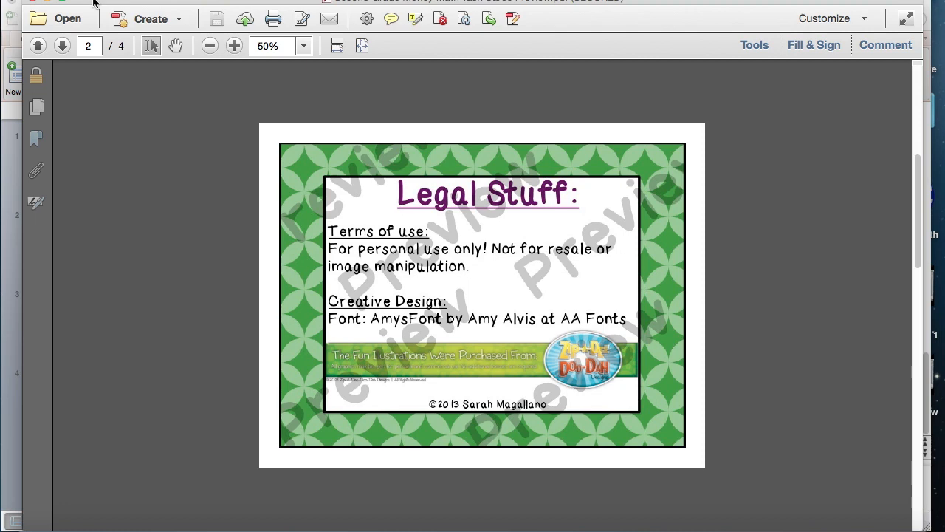
{"action": "left_click", "coordinate": [32, 1]}
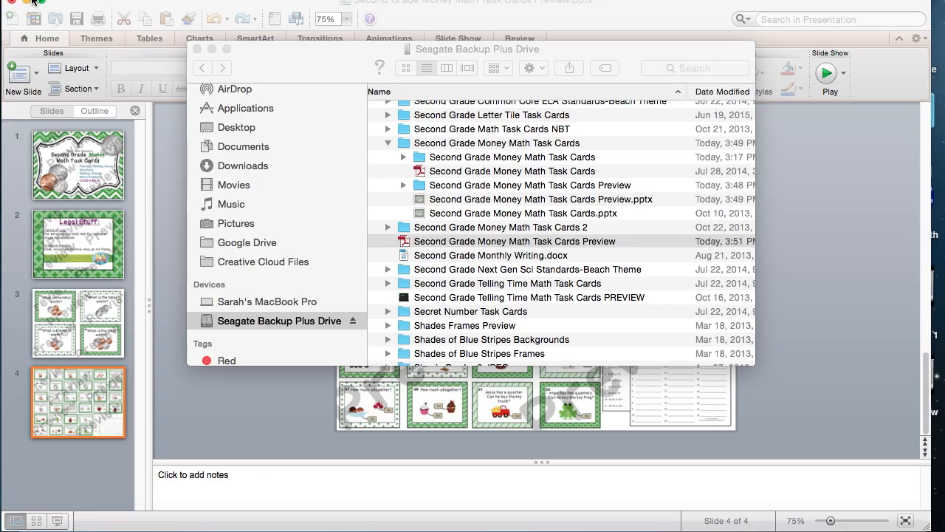
{"action": "left_click", "coordinate": [287, 68]}
{"action": "left_click", "coordinate": [197, 49]}
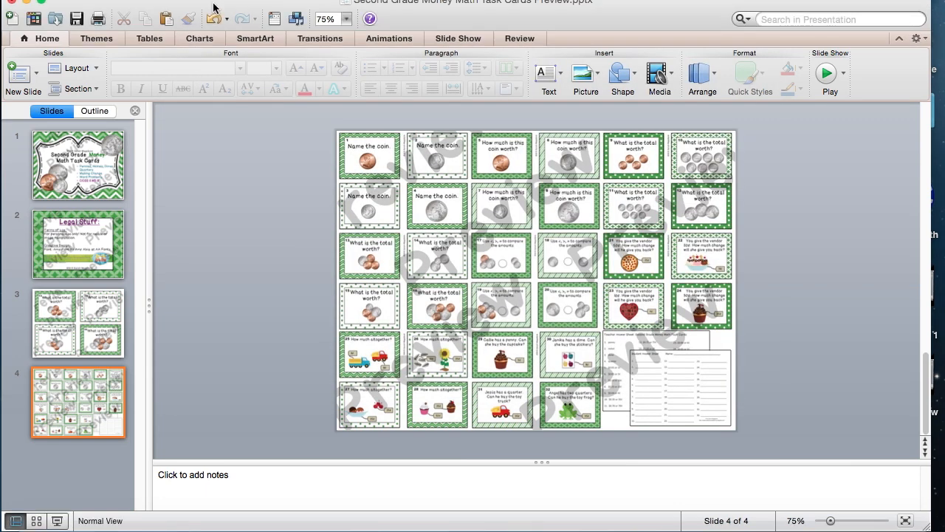